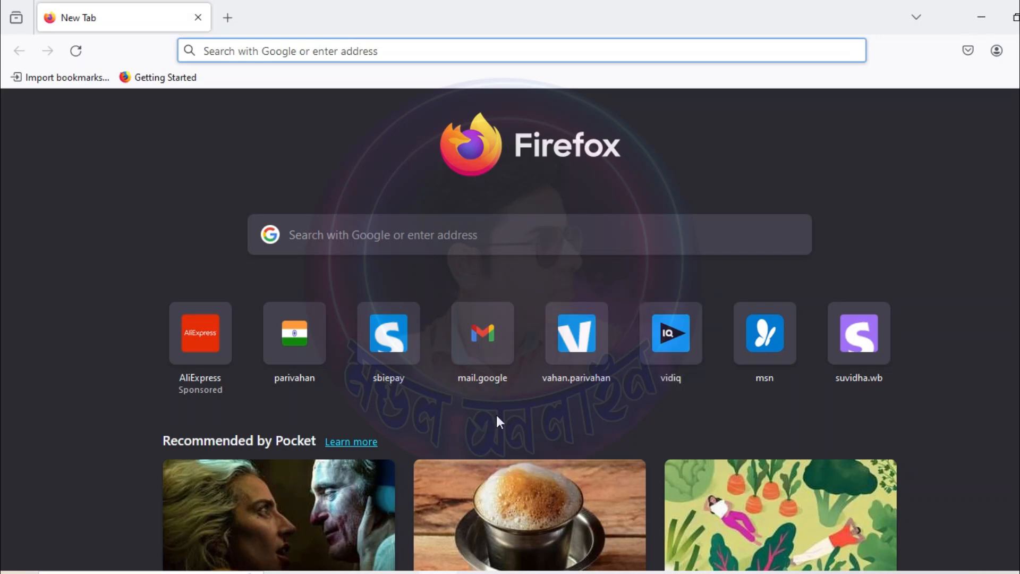
# Step: Search Google for 'PARIVAHAN' and allow Google to use the location
pyautogui.click(407, 234)
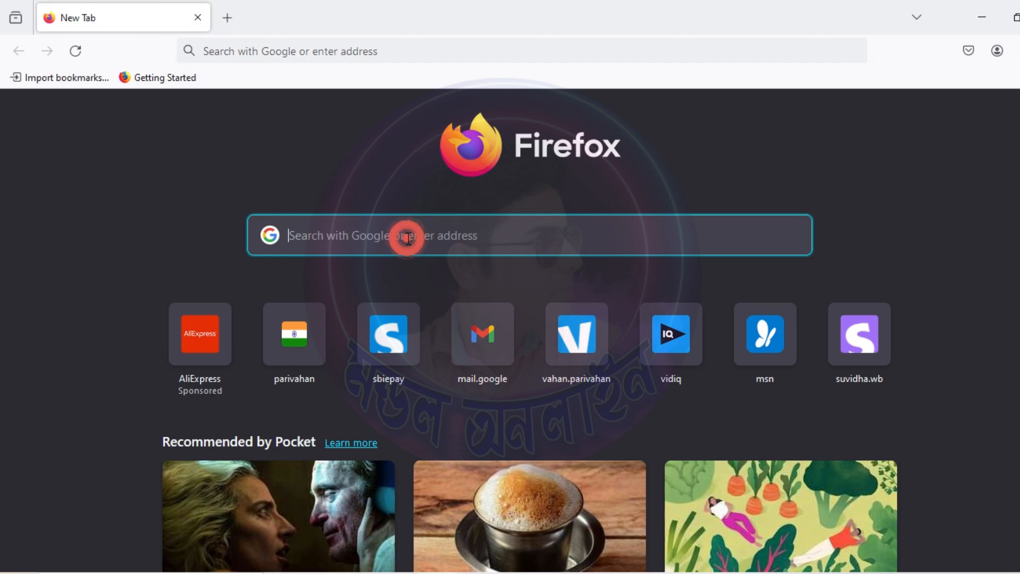
pyautogui.write('PARIVAHAN')
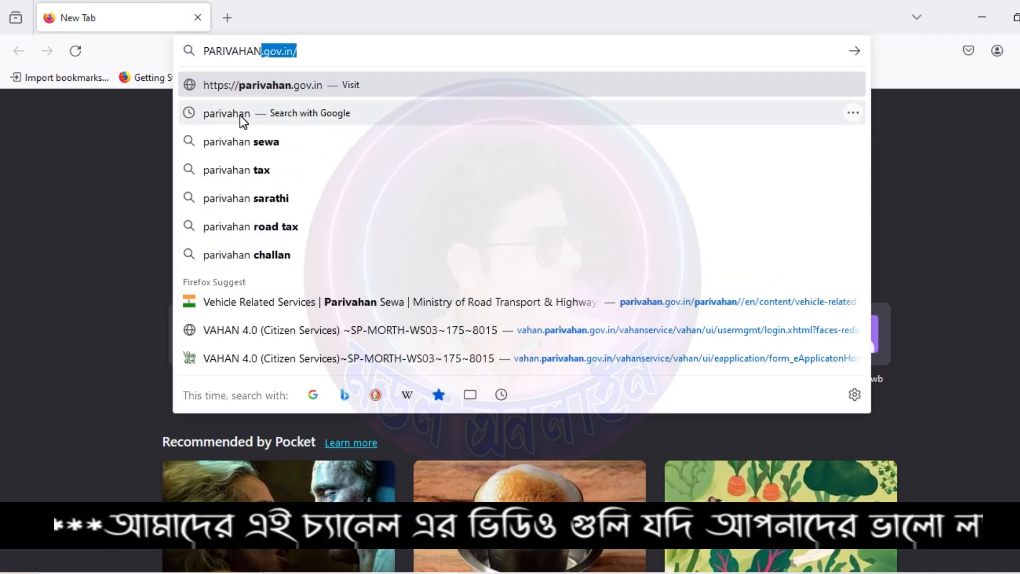
pyautogui.click(240, 114)
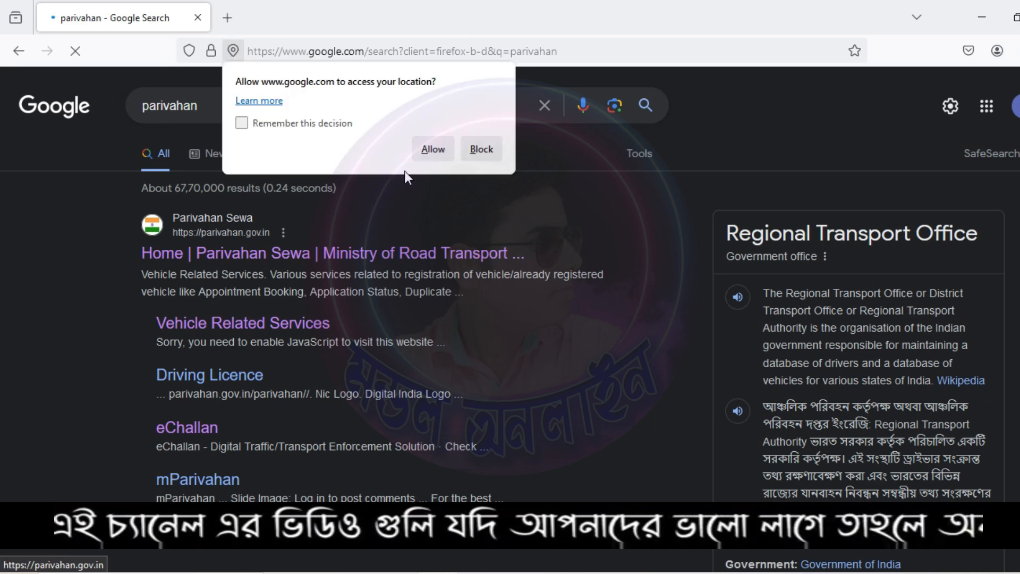
pyautogui.click(433, 150)
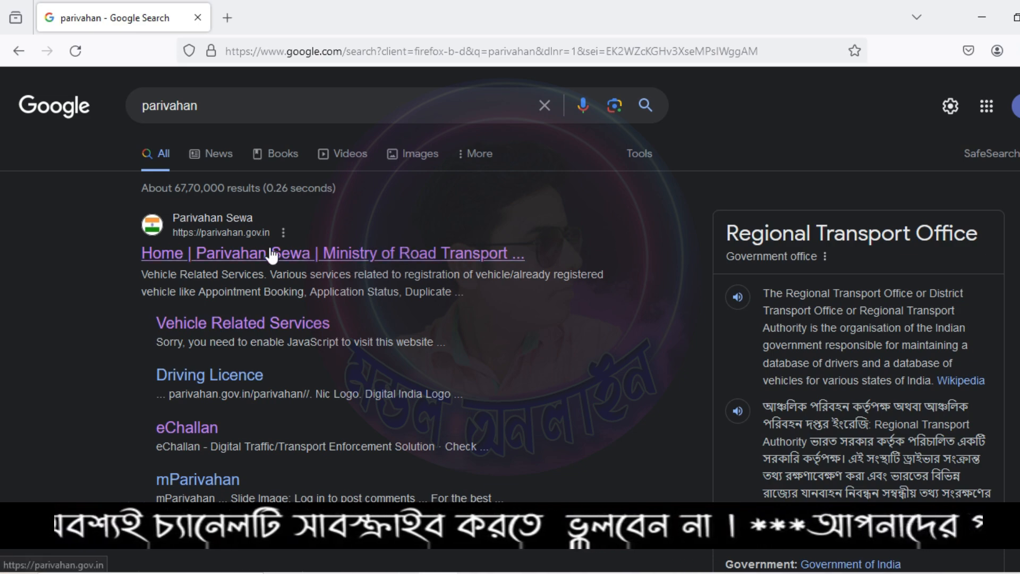
# Step: Open Parivahan Sewa's Online Services > Vehicle Related Services and select West Bengal as the state
pyautogui.click(297, 255)
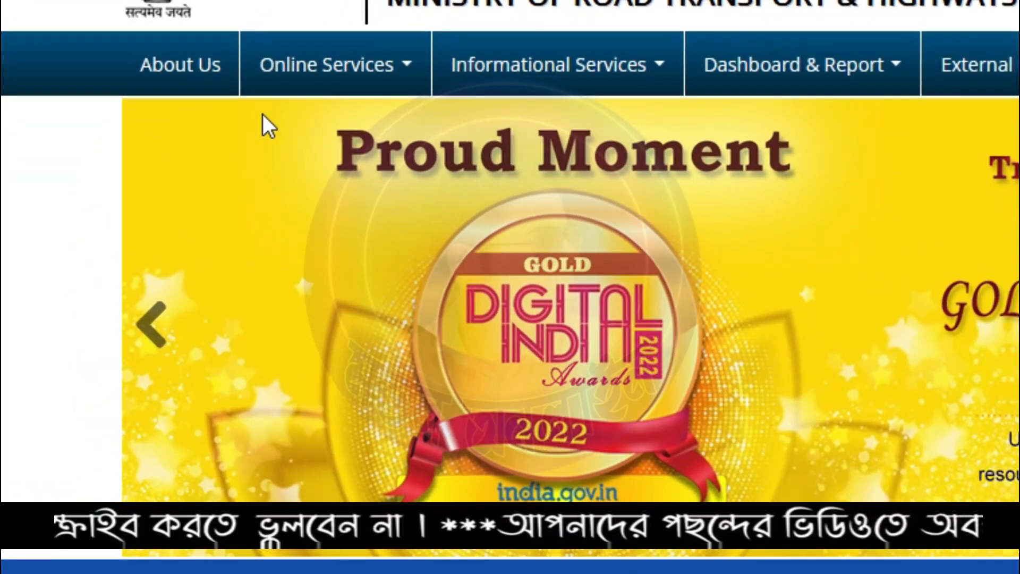
pyautogui.click(362, 81)
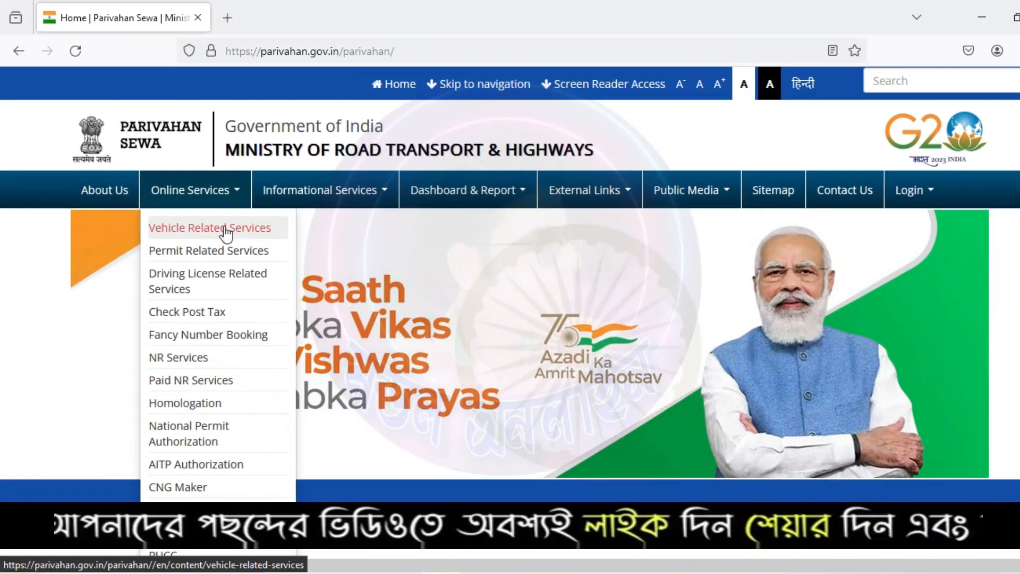
pyautogui.click(215, 234)
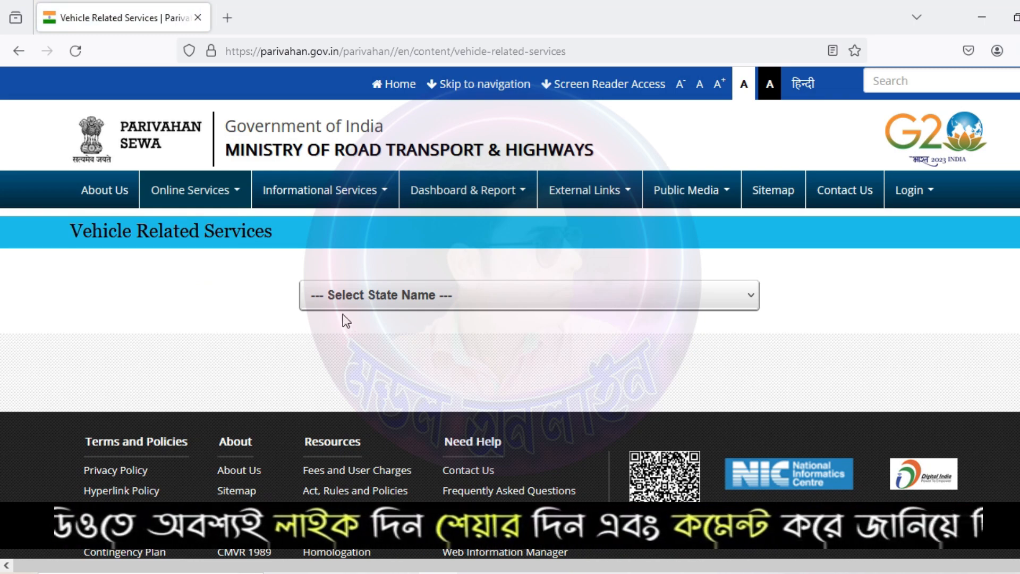
pyautogui.click(410, 301)
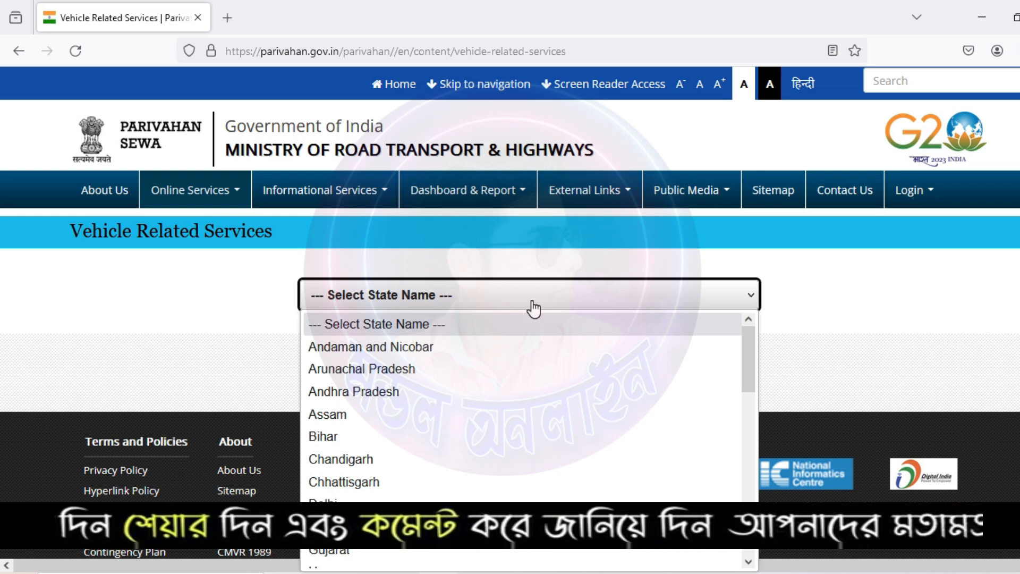
pyautogui.scroll(-9, 467, 377)
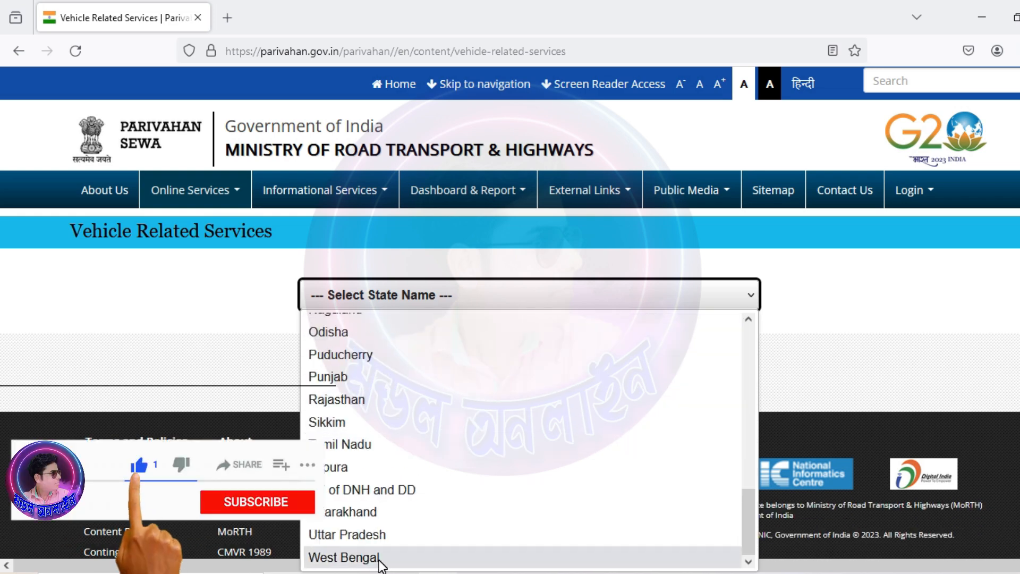
pyautogui.click(344, 558)
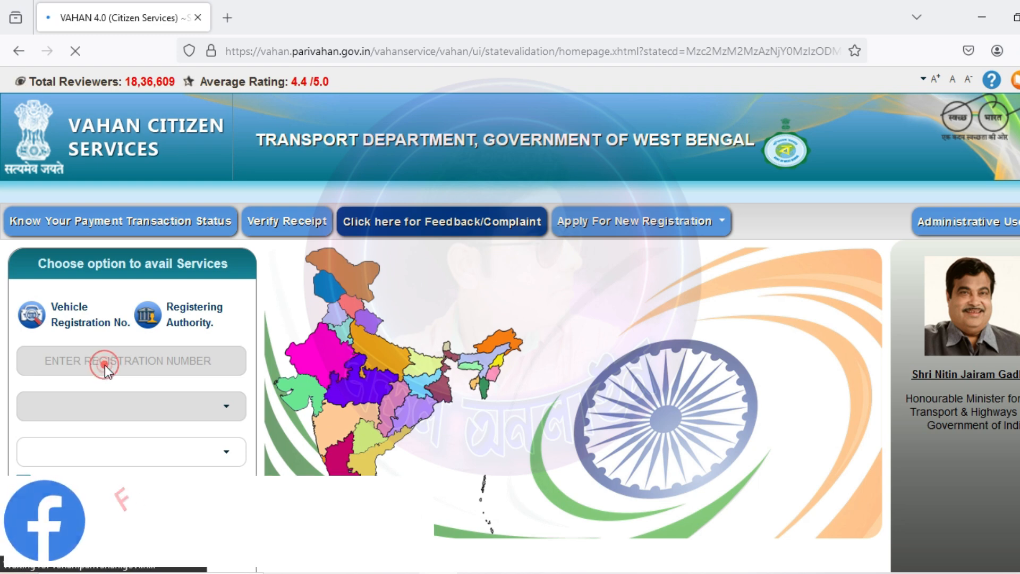
# Step: Enter registration number WB1234, accept the privacy terms and proceed past the authentication notice
pyautogui.click(42, 318)
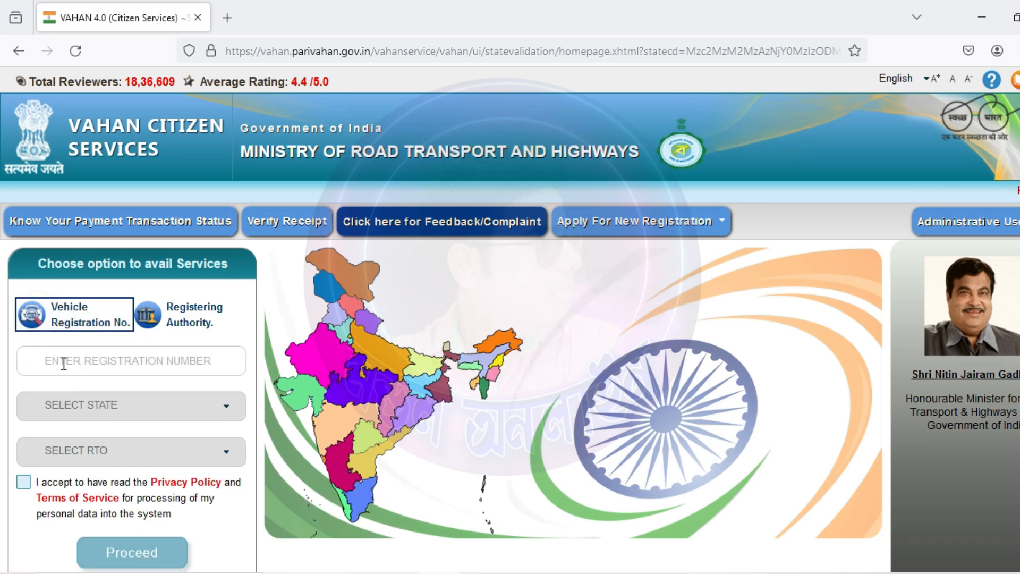
pyautogui.click(82, 360)
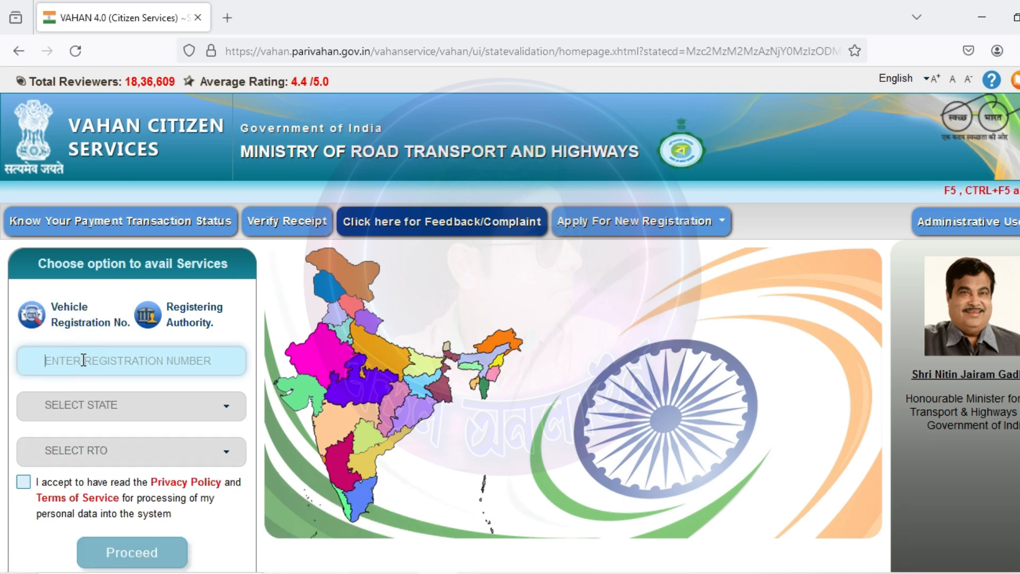
pyautogui.write('W')
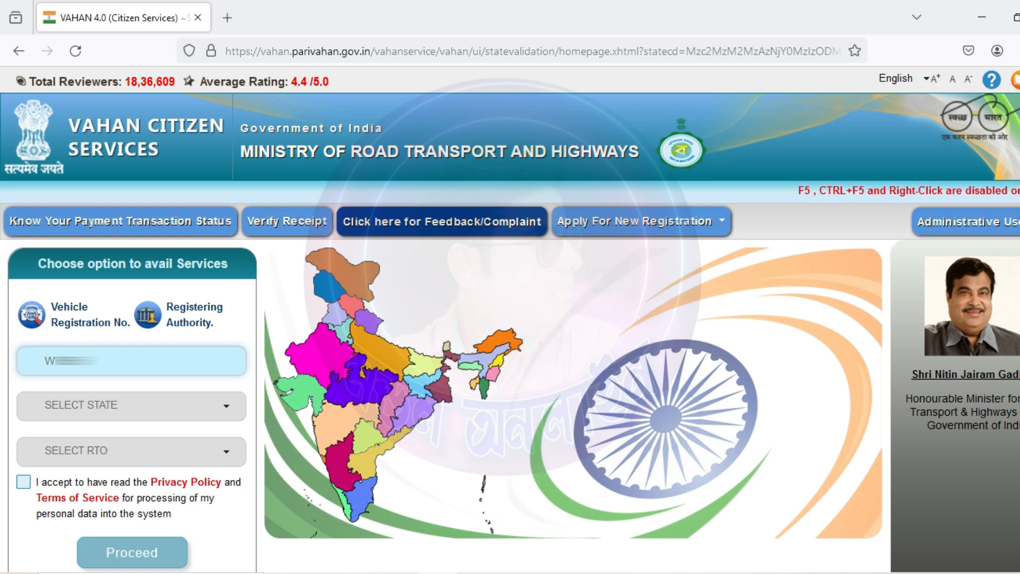
pyautogui.write('B1234')
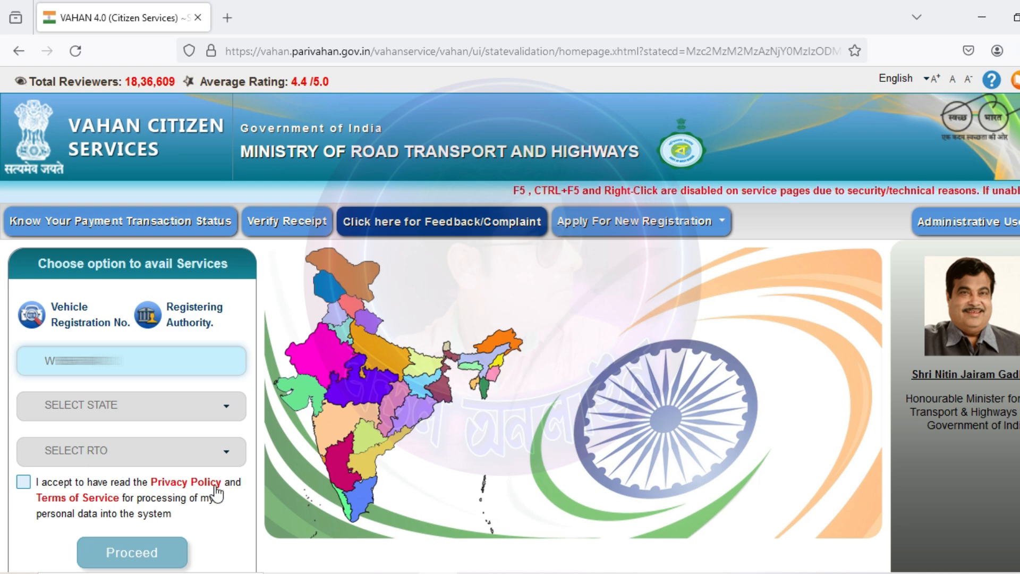
pyautogui.click(23, 481)
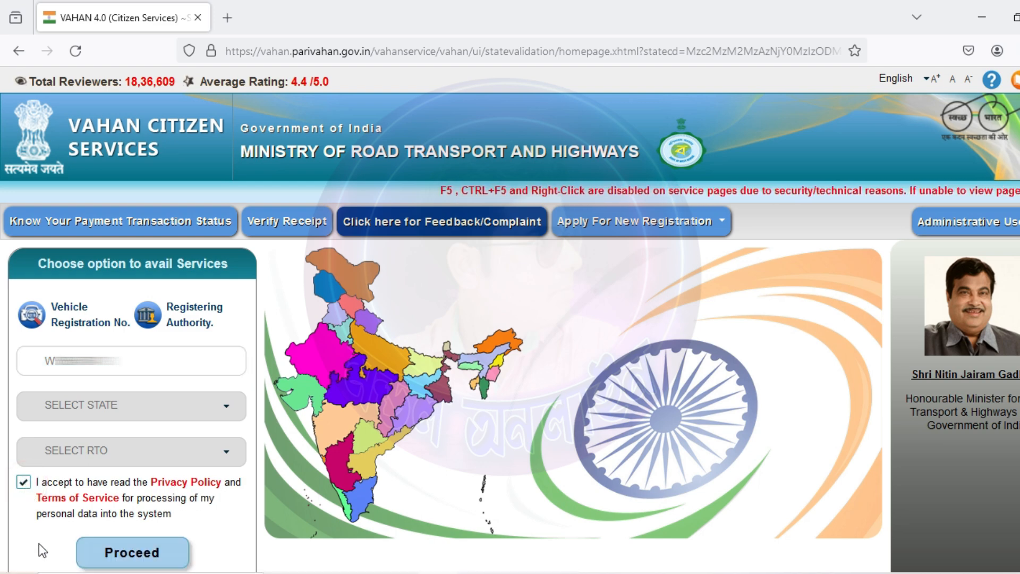
pyautogui.click(136, 555)
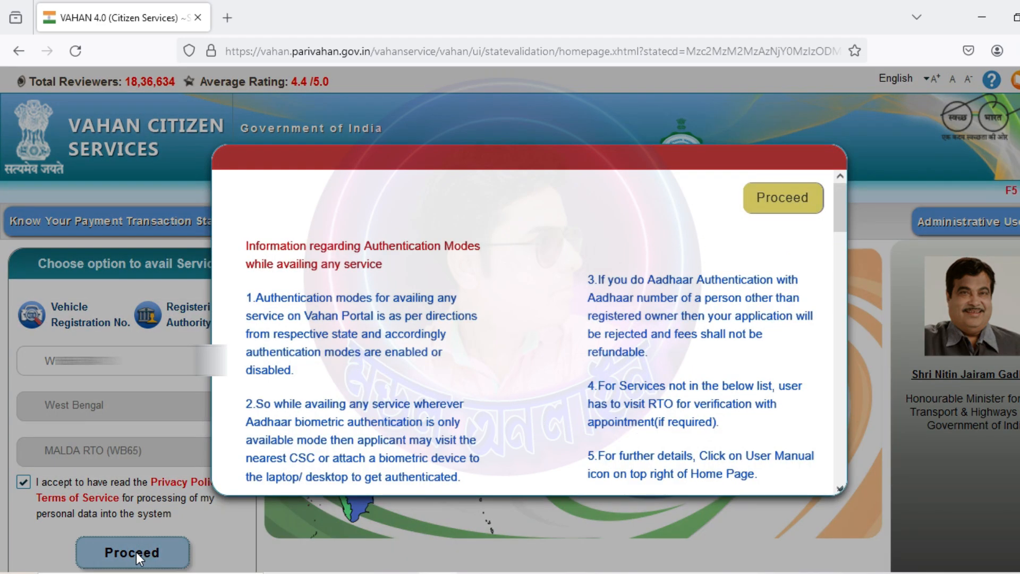
pyautogui.click(775, 201)
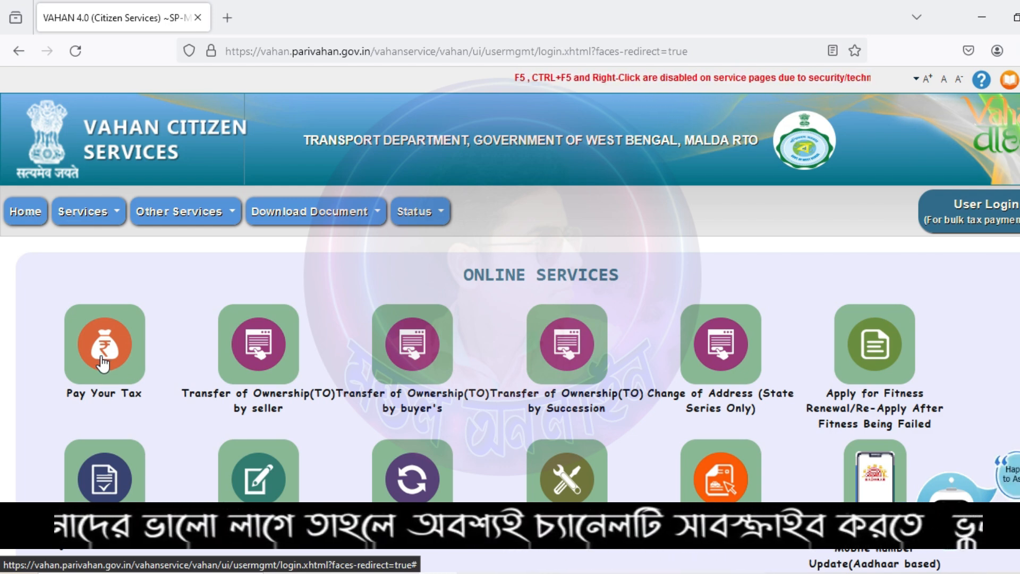
# Step: Start Pay Your Tax, verify chassis digits 20248 and submit to show the latest tax details
pyautogui.click(101, 359)
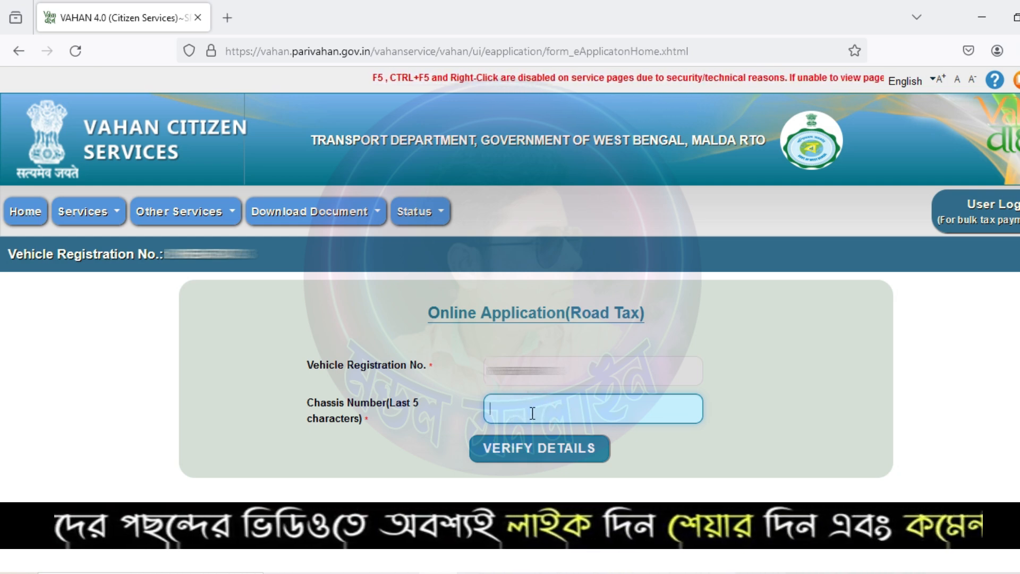
pyautogui.write('20248')
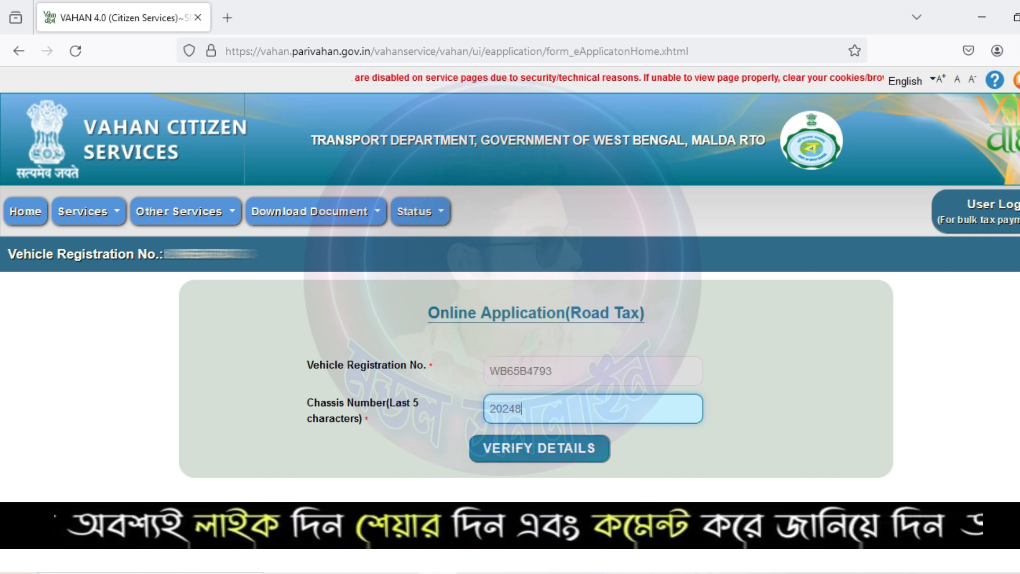
pyautogui.click(553, 450)
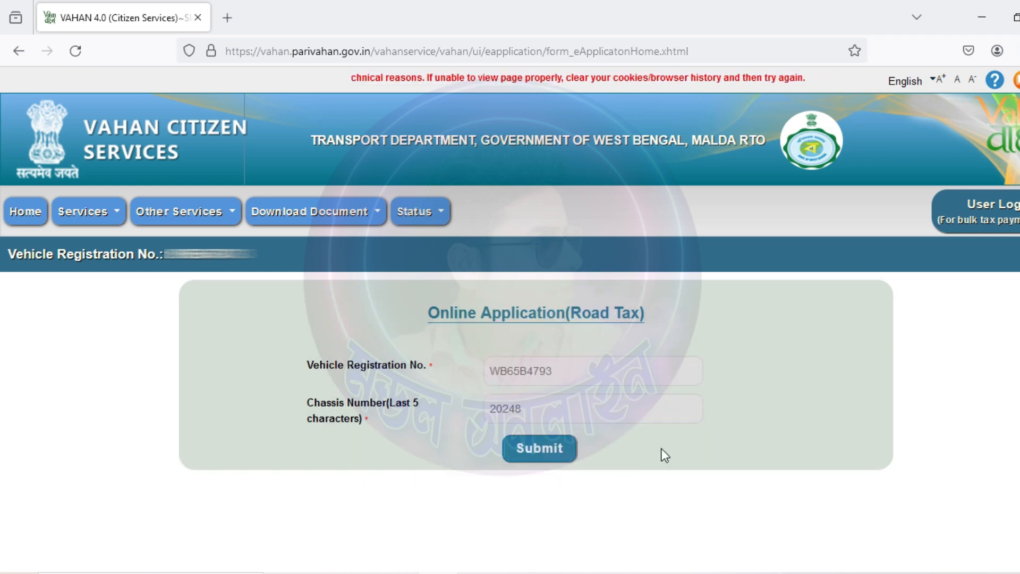
pyautogui.click(561, 448)
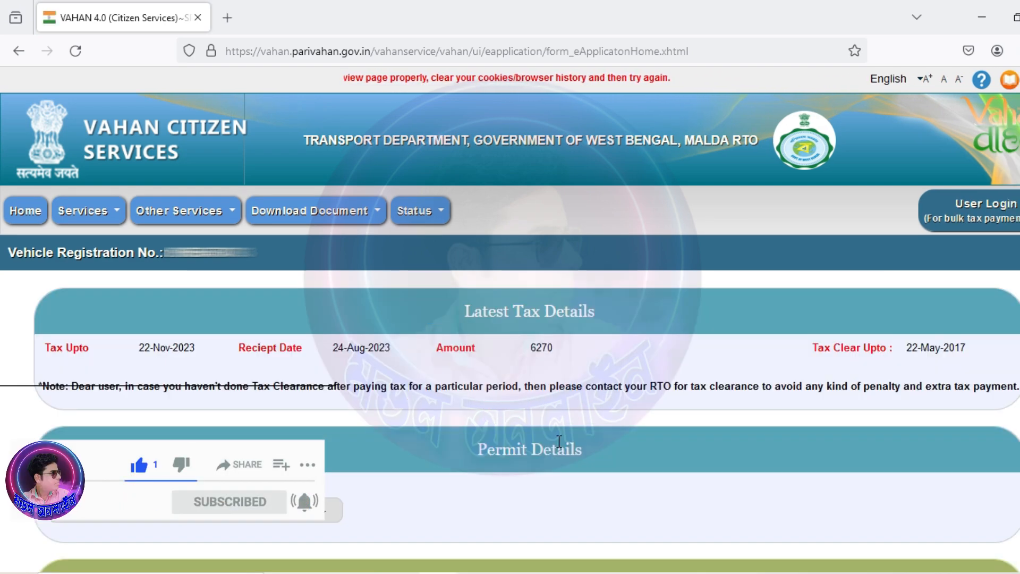
# Step: Set QUARTERLY tax mode for MV Tax, Additional MV Tax, Special Fee and TW Welfare Cess
pyautogui.moveTo(196, 349); pyautogui.dragTo(132, 349)
pyautogui.scroll(-3, 443, 403)
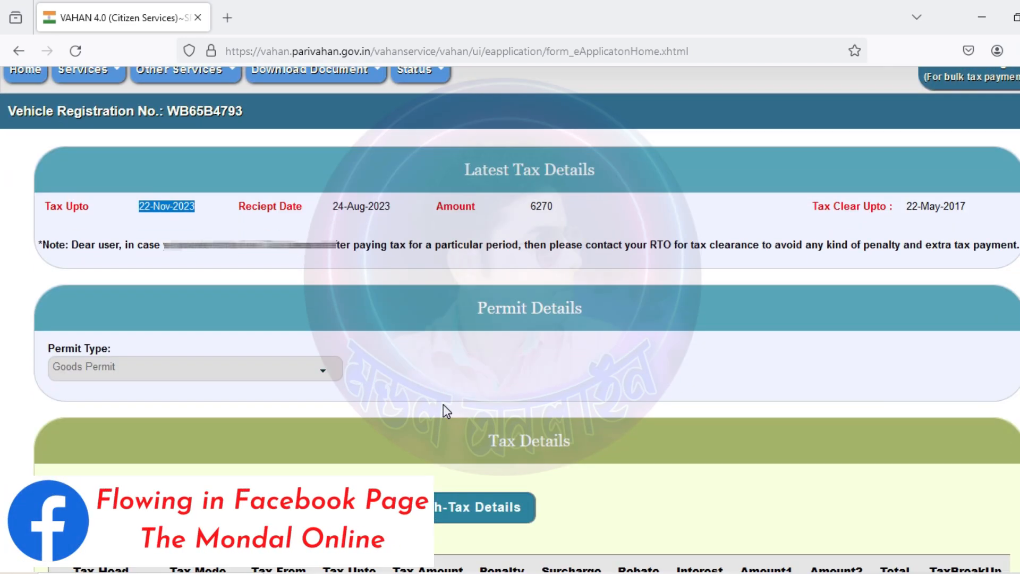
pyautogui.scroll(-6, 443, 404)
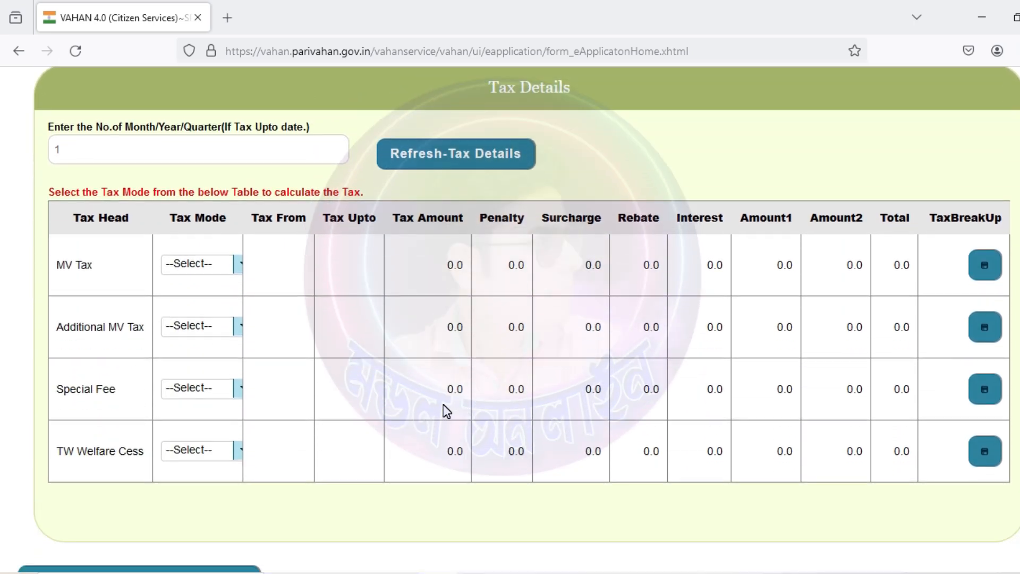
pyautogui.click(243, 271)
pyautogui.click(214, 309)
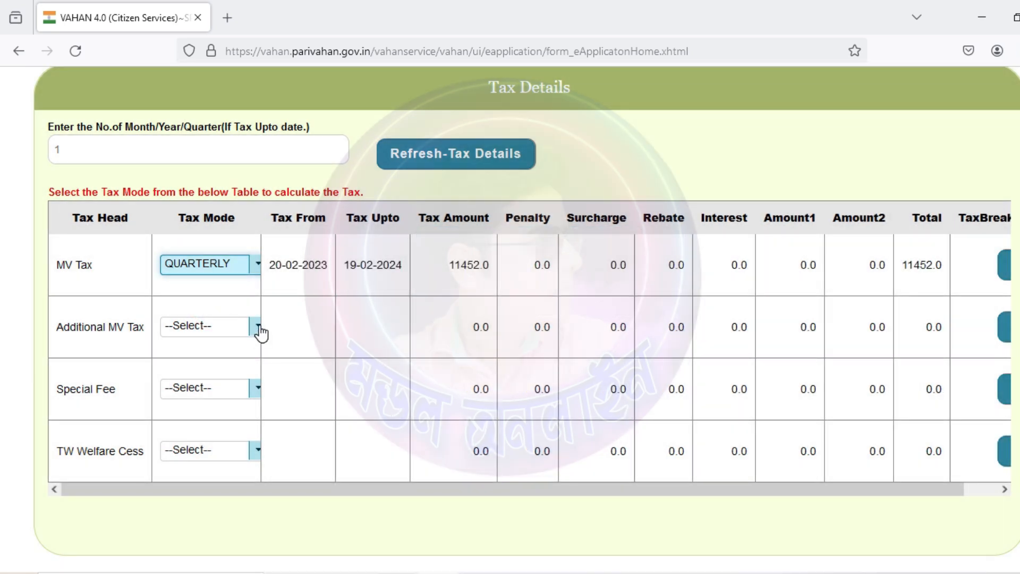
pyautogui.click(261, 333)
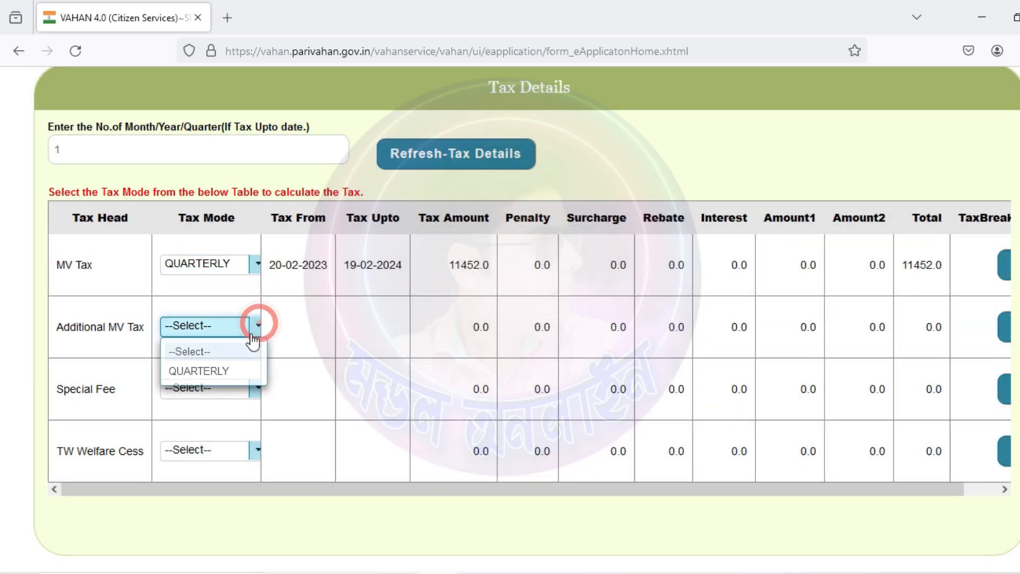
pyautogui.click(230, 375)
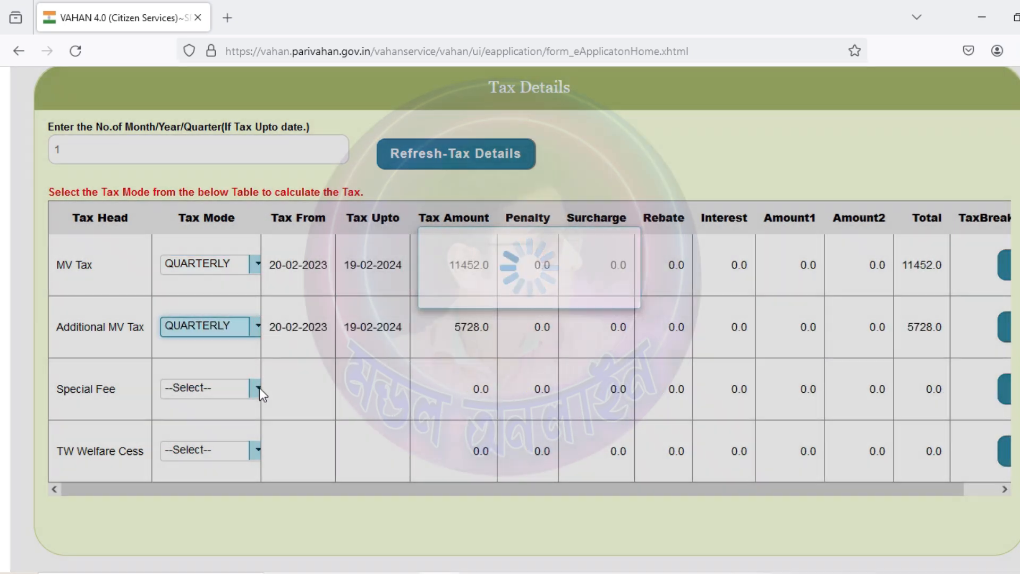
pyautogui.click(257, 388)
pyautogui.click(248, 436)
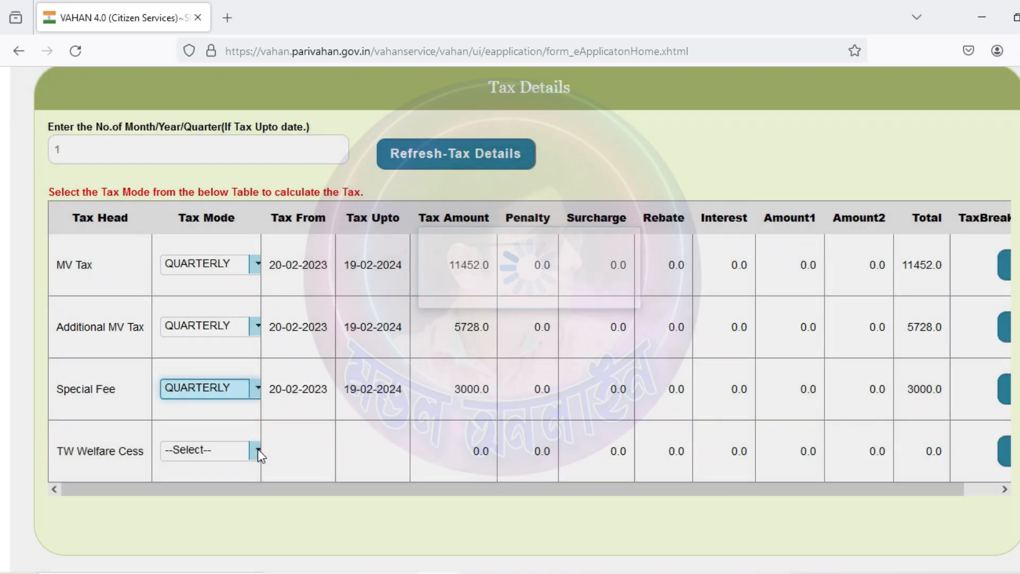
pyautogui.click(257, 449)
pyautogui.click(226, 491)
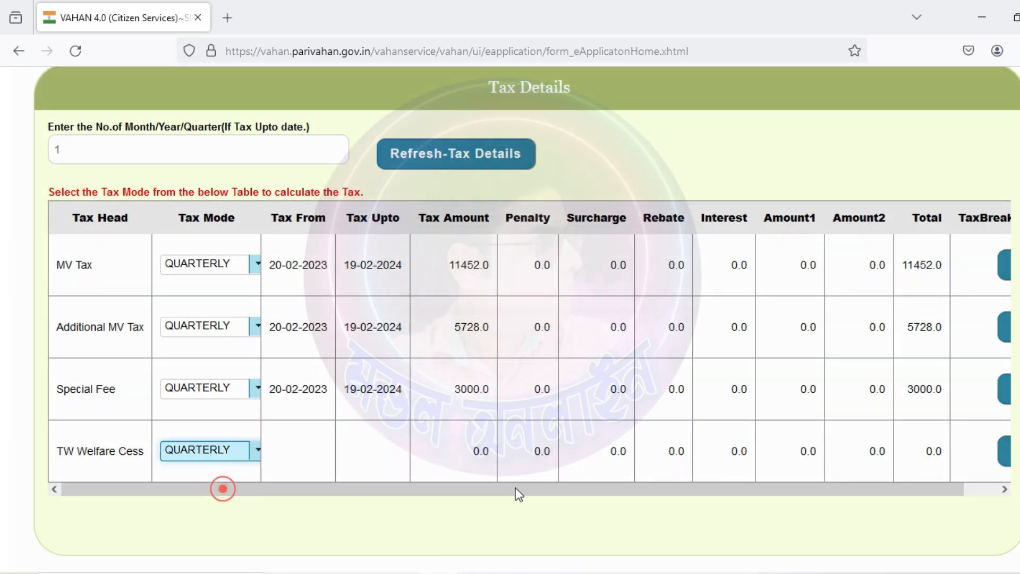
pyautogui.scroll(-3, 693, 413)
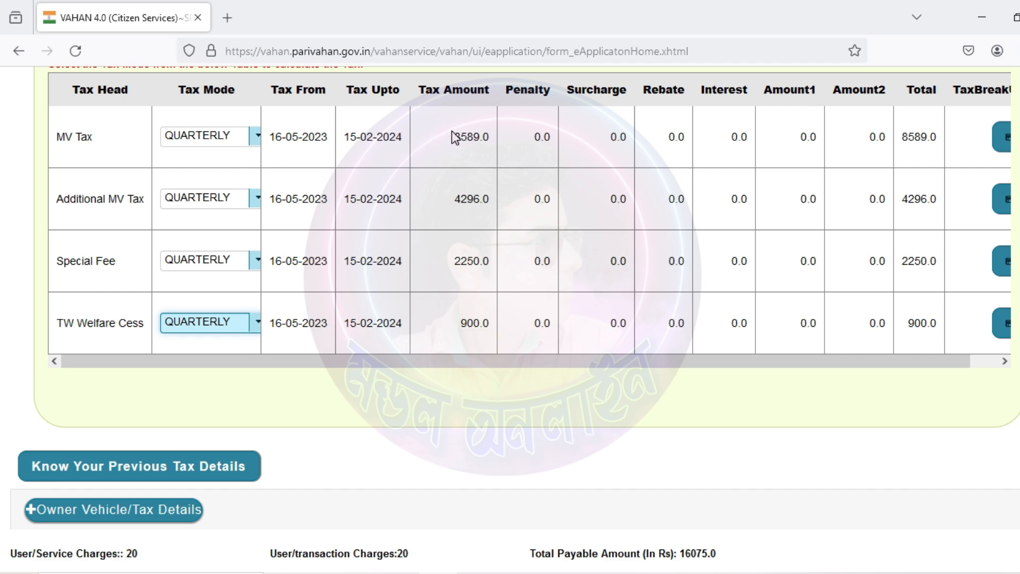
pyautogui.moveTo(455, 137); pyautogui.dragTo(491, 141)
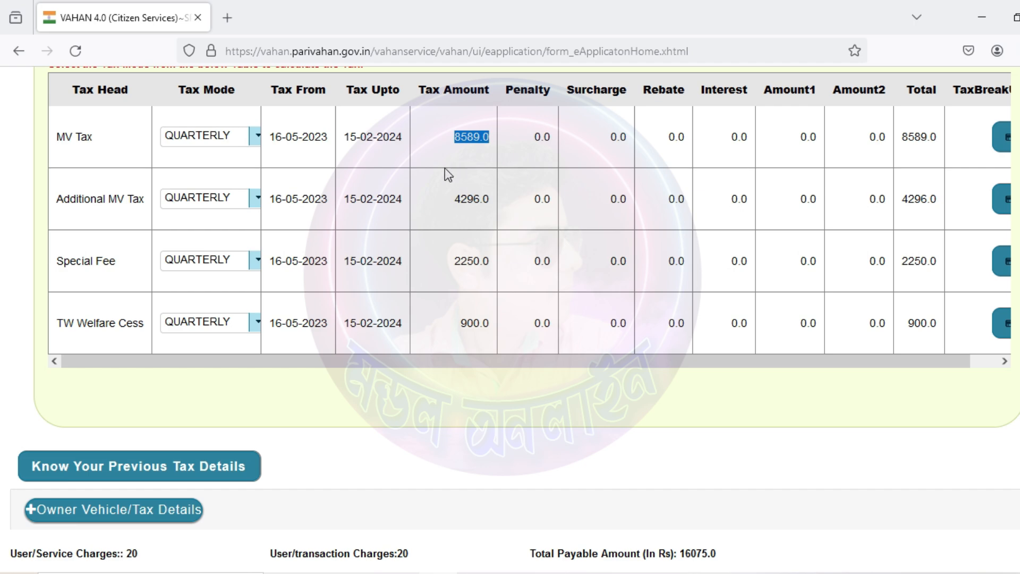
pyautogui.moveTo(269, 136); pyautogui.dragTo(399, 140)
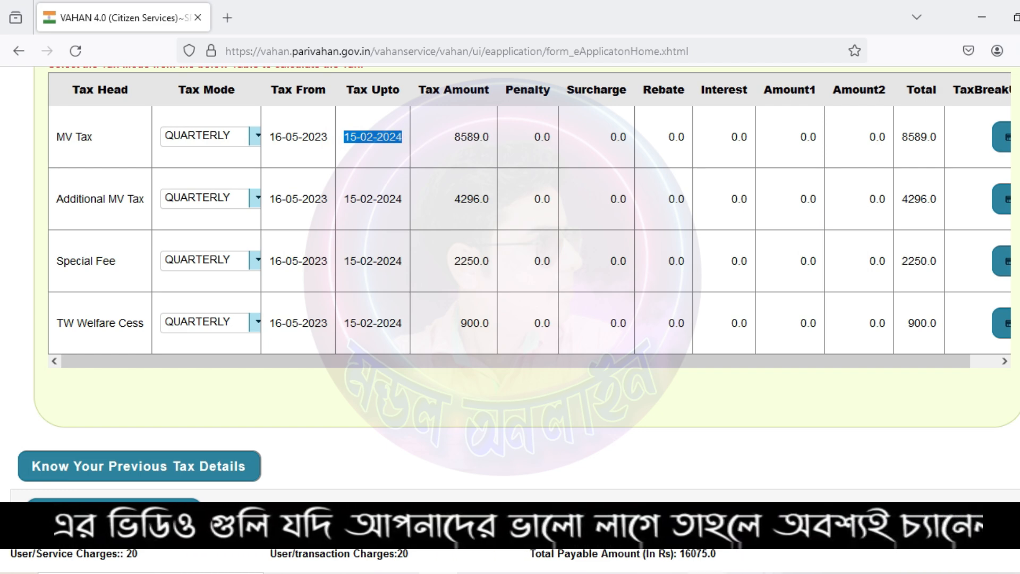
pyautogui.moveTo(725, 556); pyautogui.dragTo(678, 556)
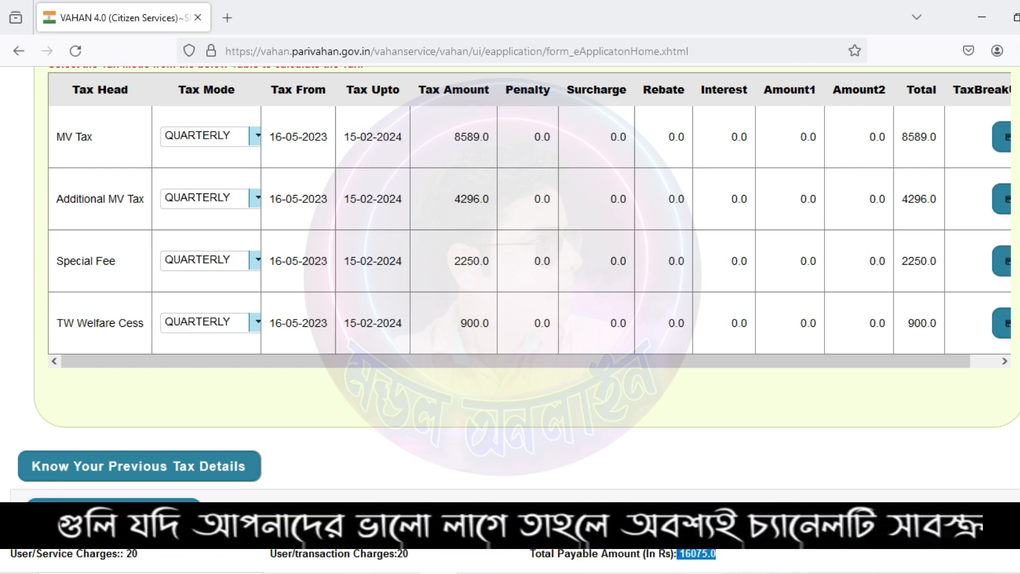
pyautogui.click(724, 460)
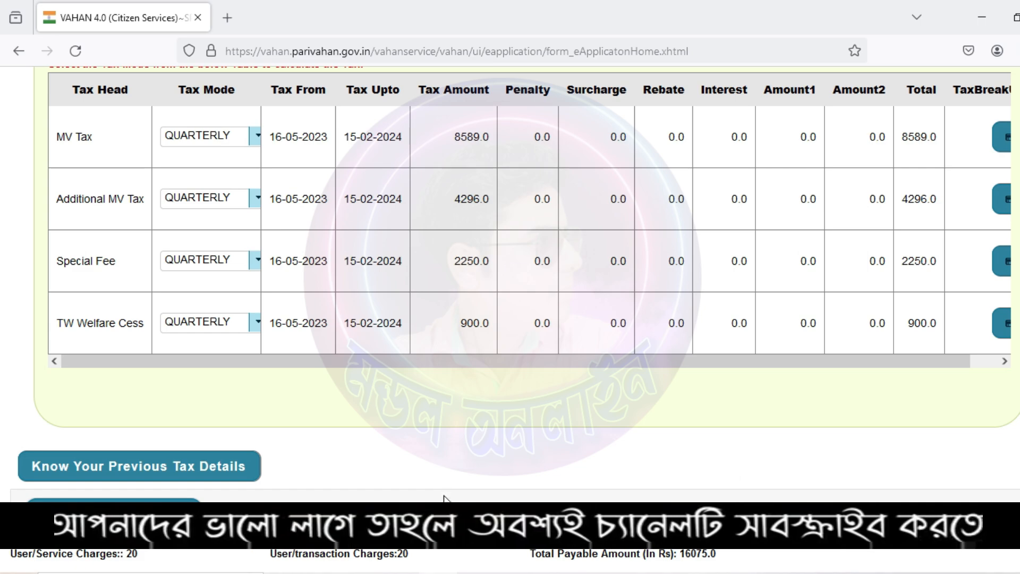
pyautogui.scroll(-1, 444, 487)
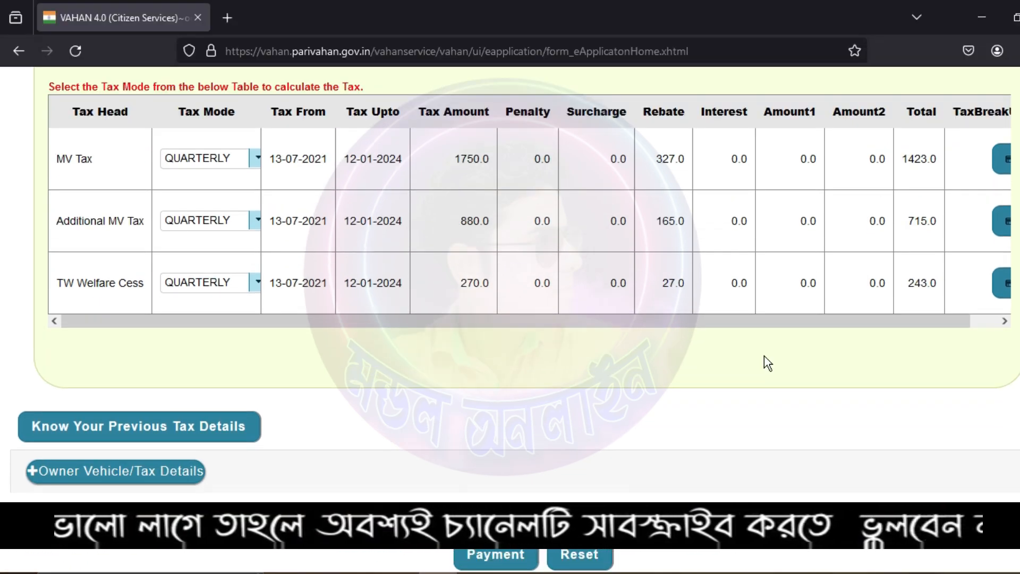
pyautogui.scroll(2, 763, 355)
pyautogui.scroll(6, 765, 357)
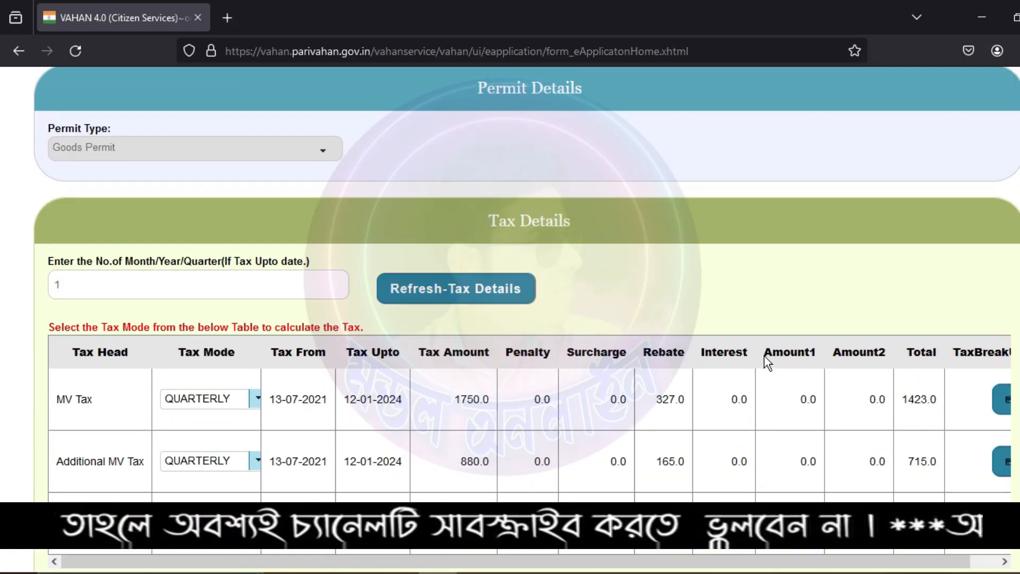
pyautogui.scroll(2, 764, 356)
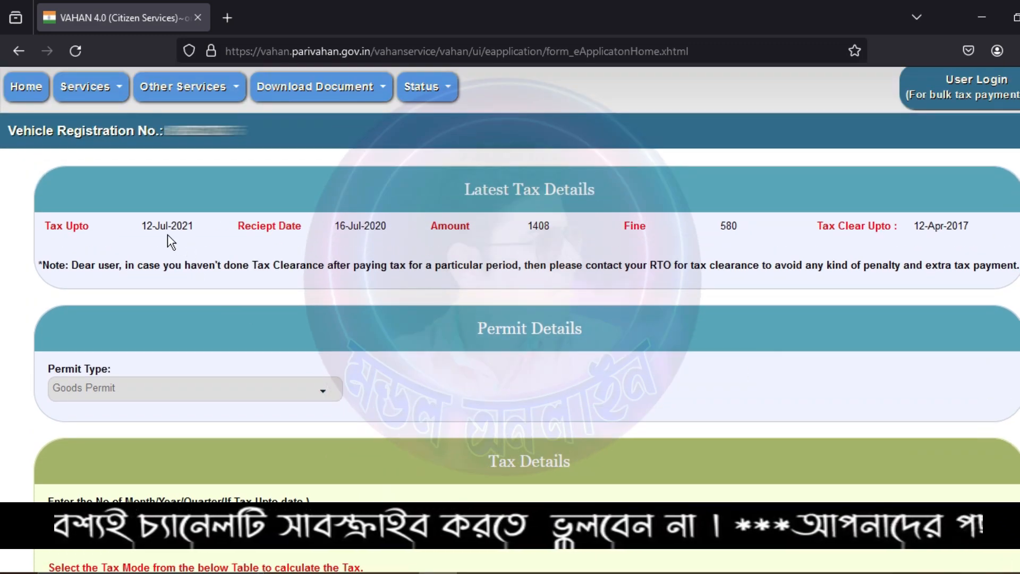
pyautogui.tripleClick(195, 230)
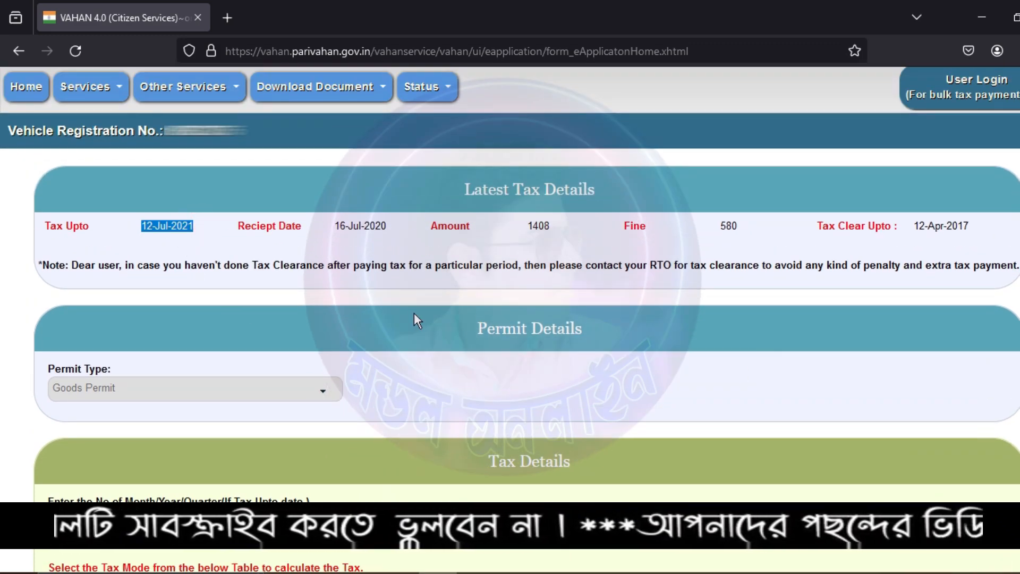
pyautogui.scroll(-5, 368, 304)
pyautogui.scroll(-5, 425, 313)
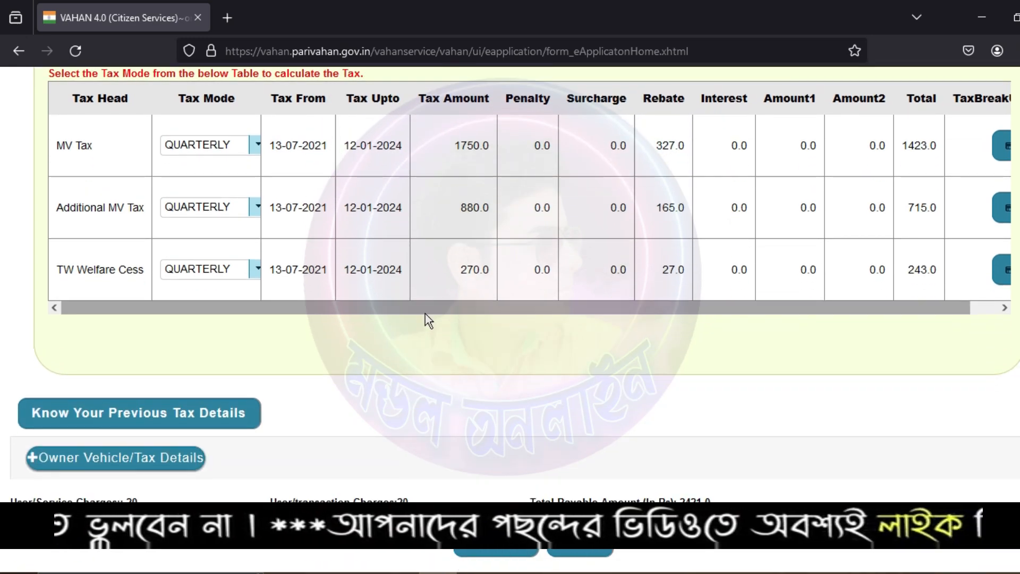
pyautogui.moveTo(330, 147); pyautogui.dragTo(275, 149)
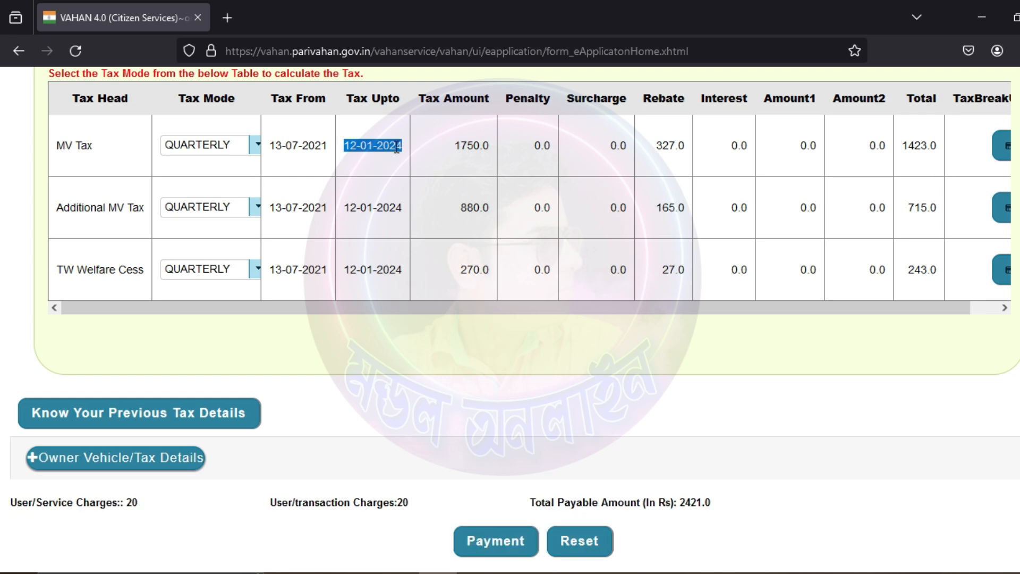
pyautogui.click(380, 152)
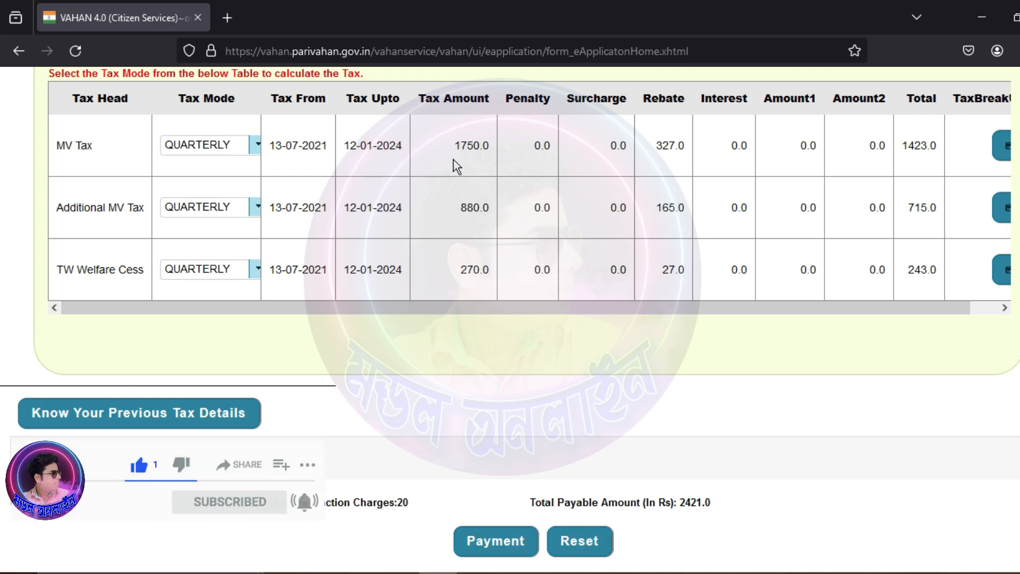
pyautogui.moveTo(455, 147); pyautogui.dragTo(553, 148)
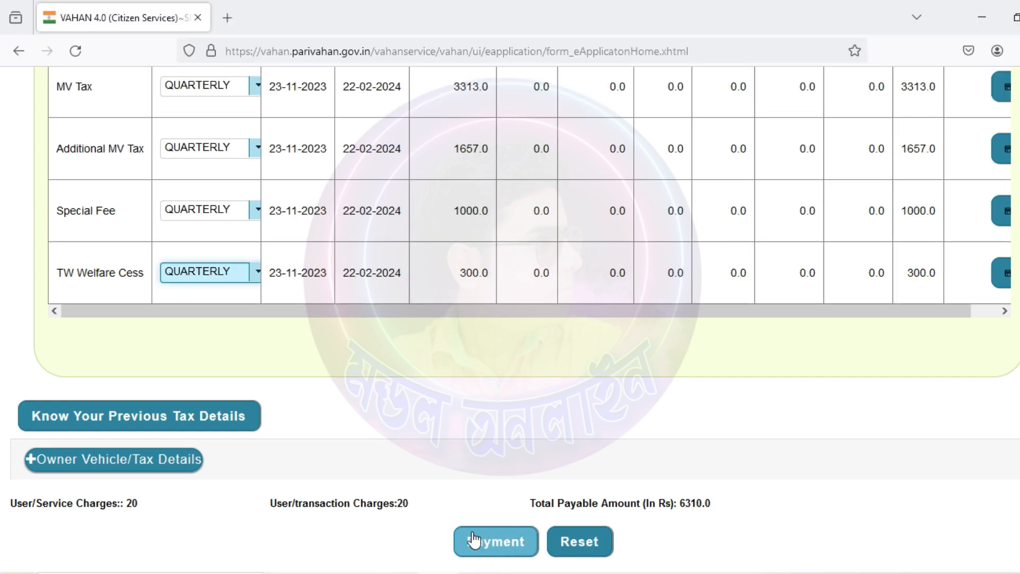
pyautogui.click(480, 541)
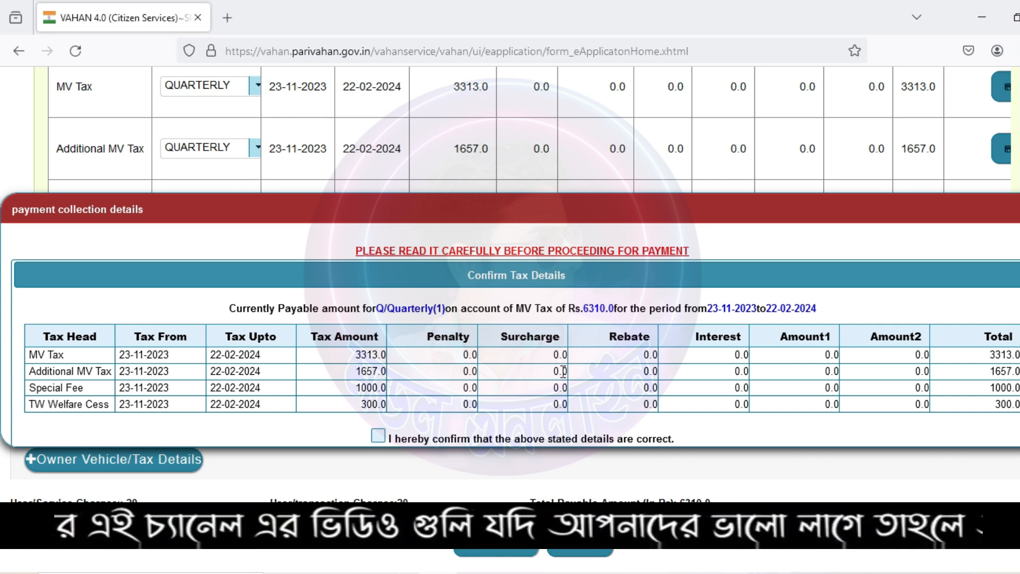
# Step: Tick the declaration that the Rs 6310 tax details are correct and confirm the payment
pyautogui.scroll(-2, 562, 370)
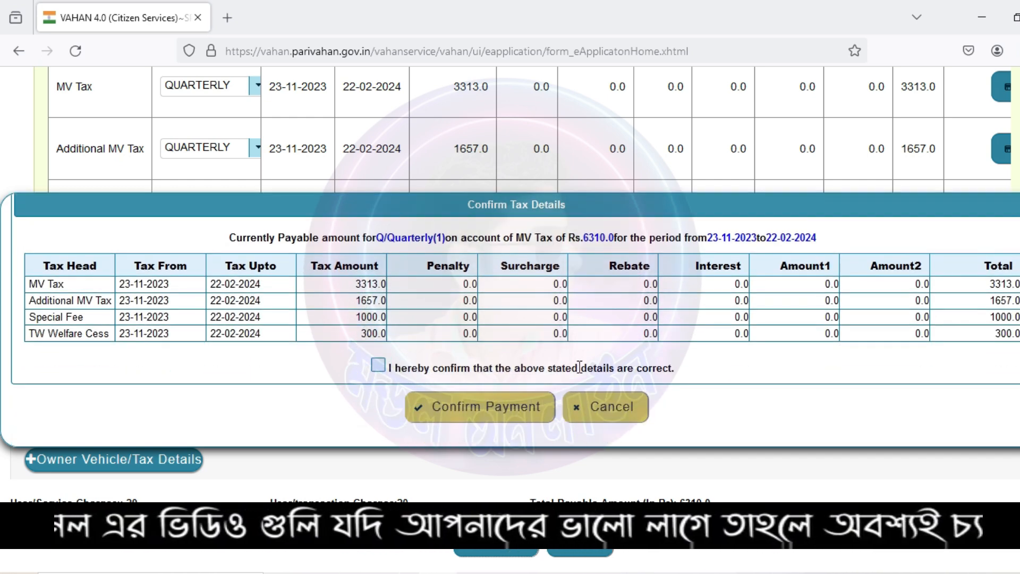
pyautogui.click(384, 368)
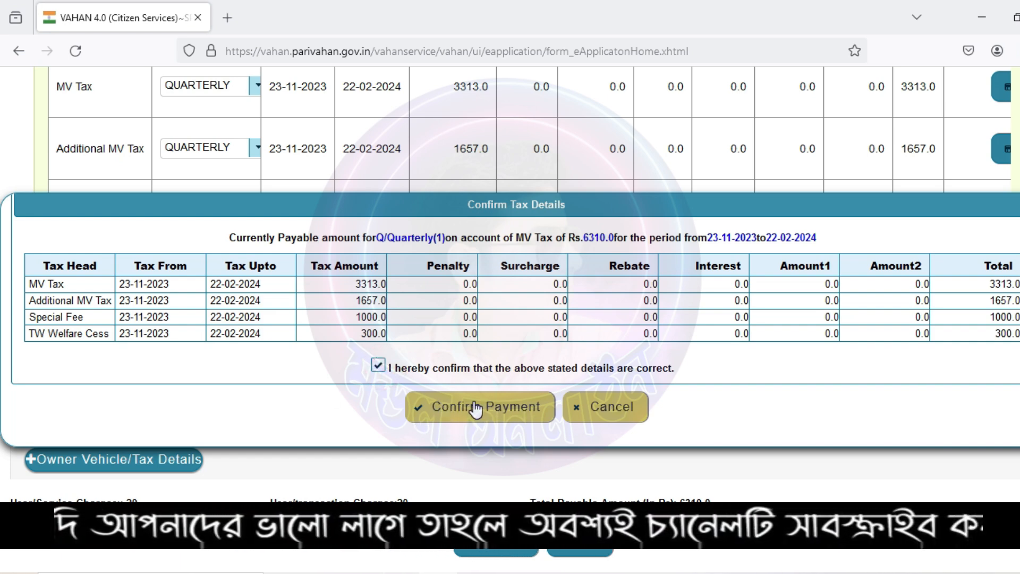
pyautogui.click(472, 409)
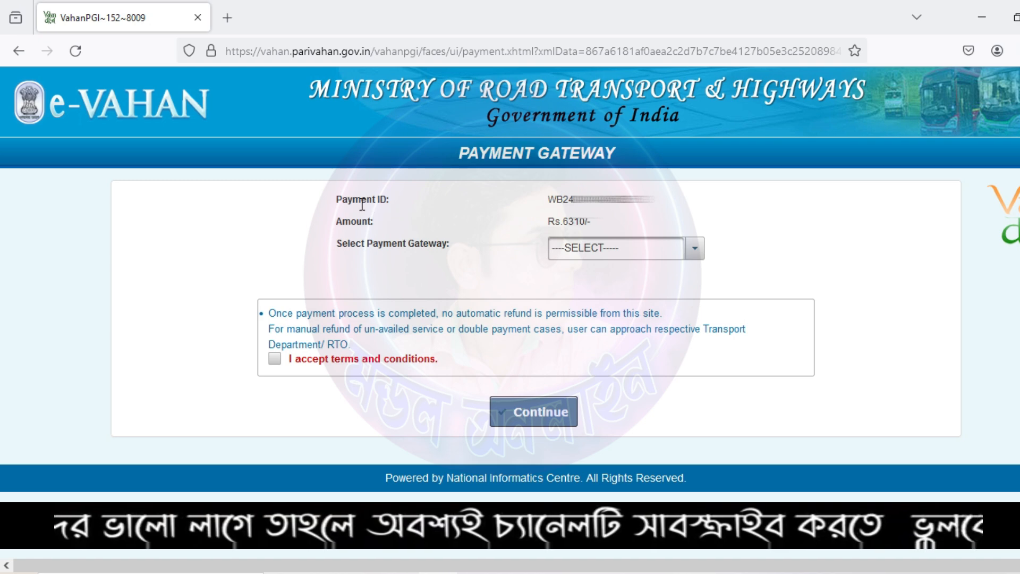
# Step: Copy the Payment ID into a Notepad note for safekeeping
pyautogui.moveTo(658, 202); pyautogui.dragTo(547, 200)
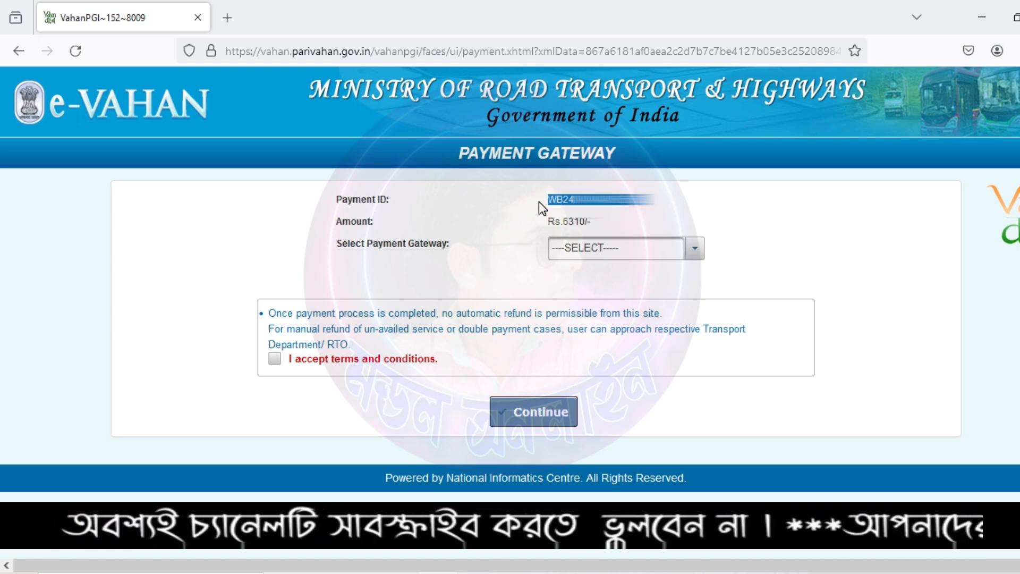
pyautogui.click(595, 572)
pyautogui.click(915, 273)
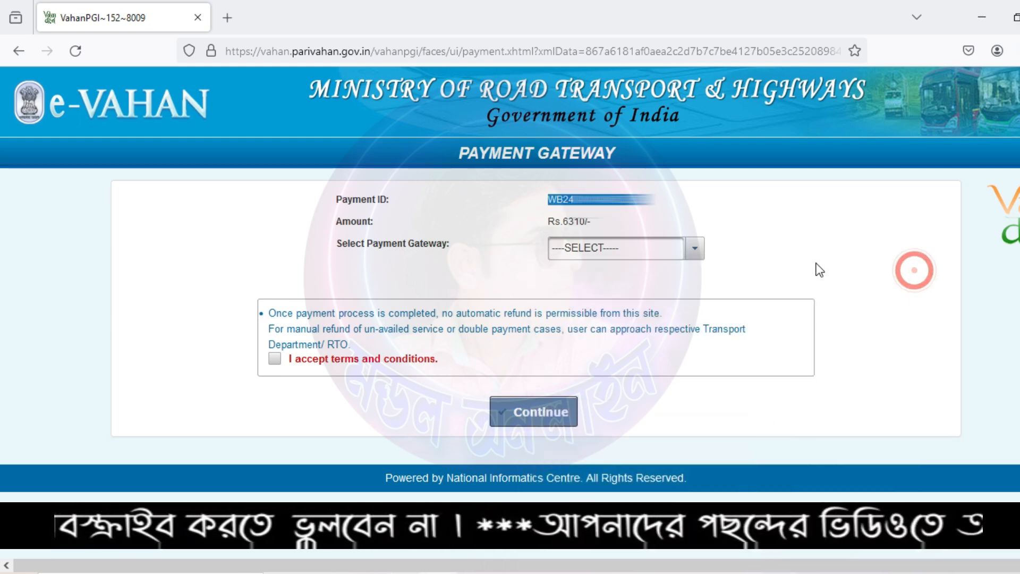
pyautogui.click(438, 253)
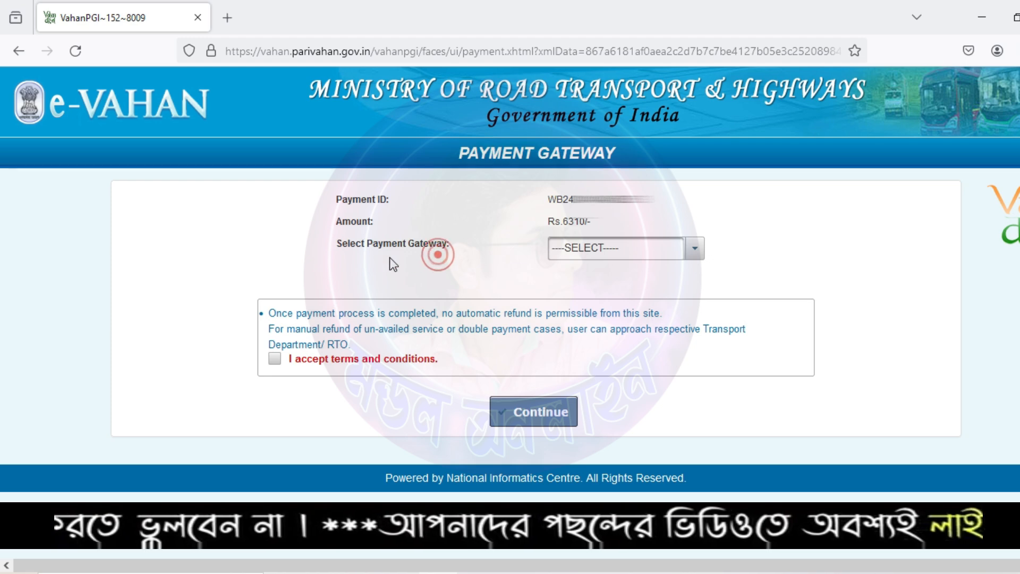
# Step: Choose GRIPS as the payment gateway, accept the terms and continue
pyautogui.click(693, 252)
pyautogui.click(618, 298)
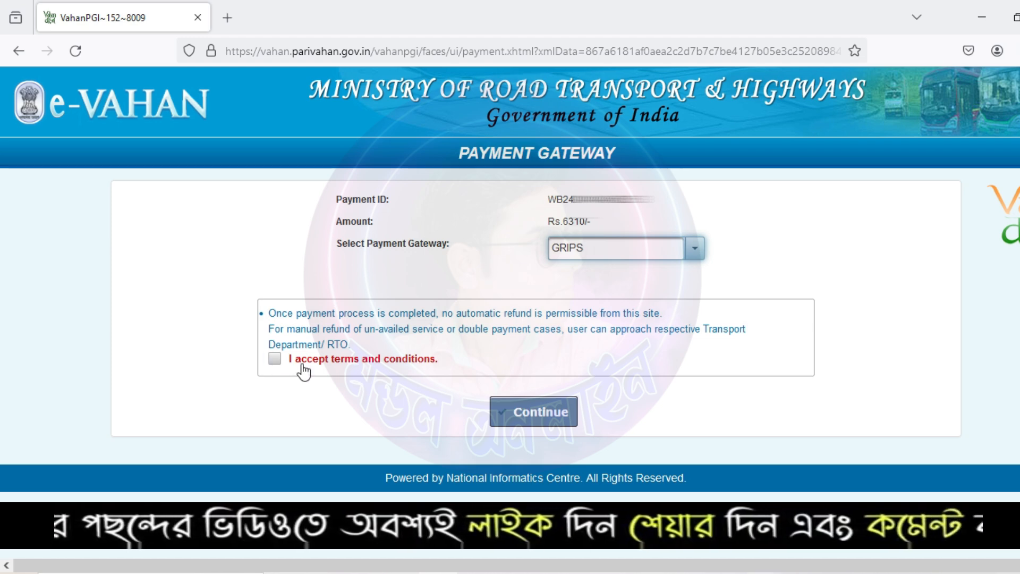
pyautogui.click(277, 364)
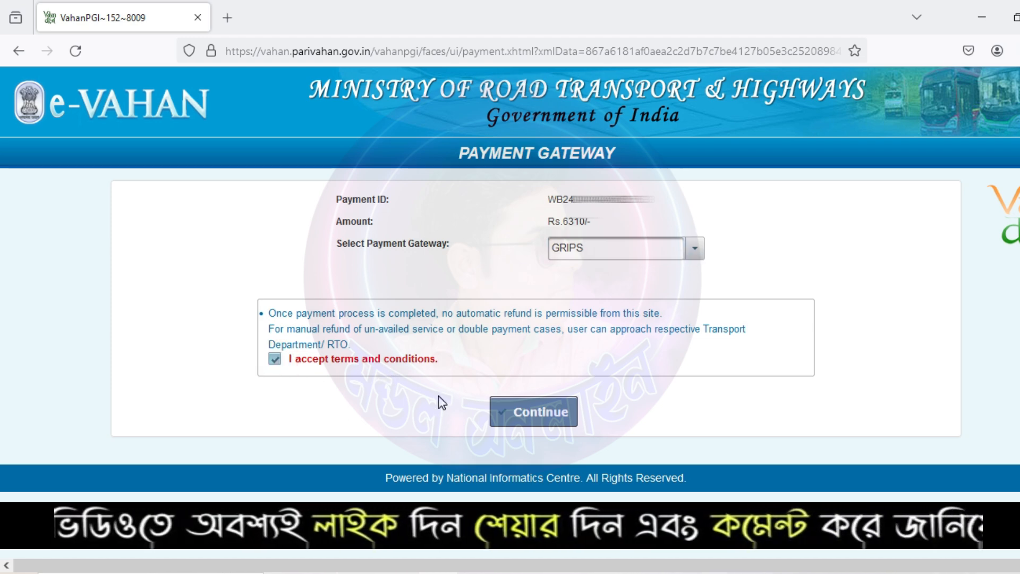
pyautogui.click(533, 412)
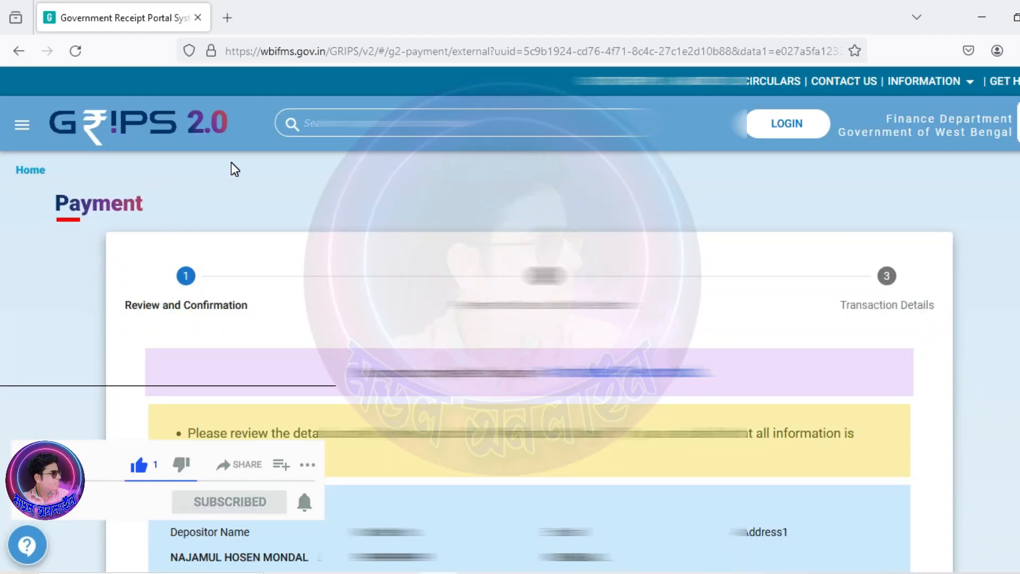
# Step: Mark the ₹6310 payment details as verified and checked and advance
pyautogui.scroll(-15, 234, 169)
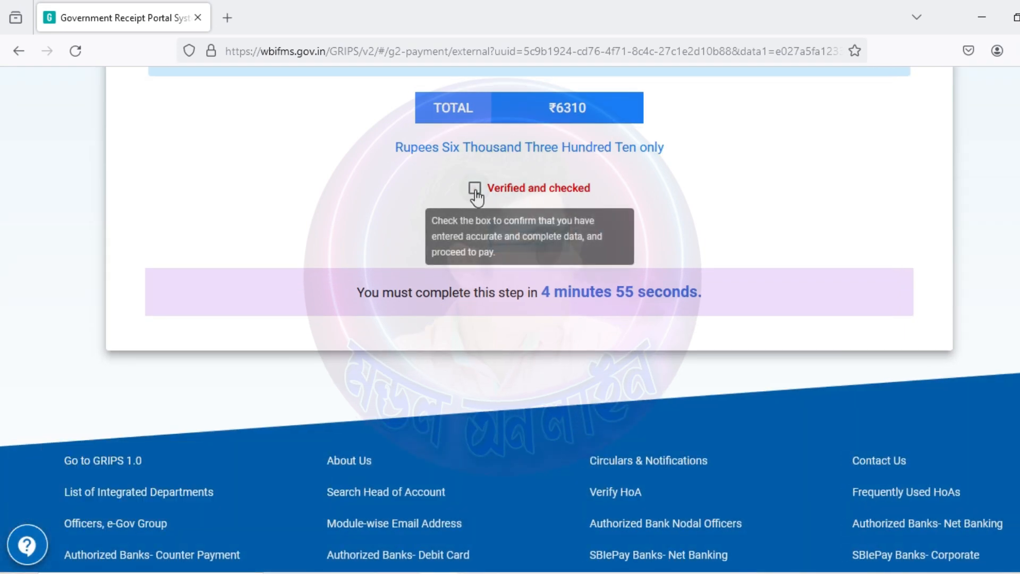
pyautogui.click(475, 193)
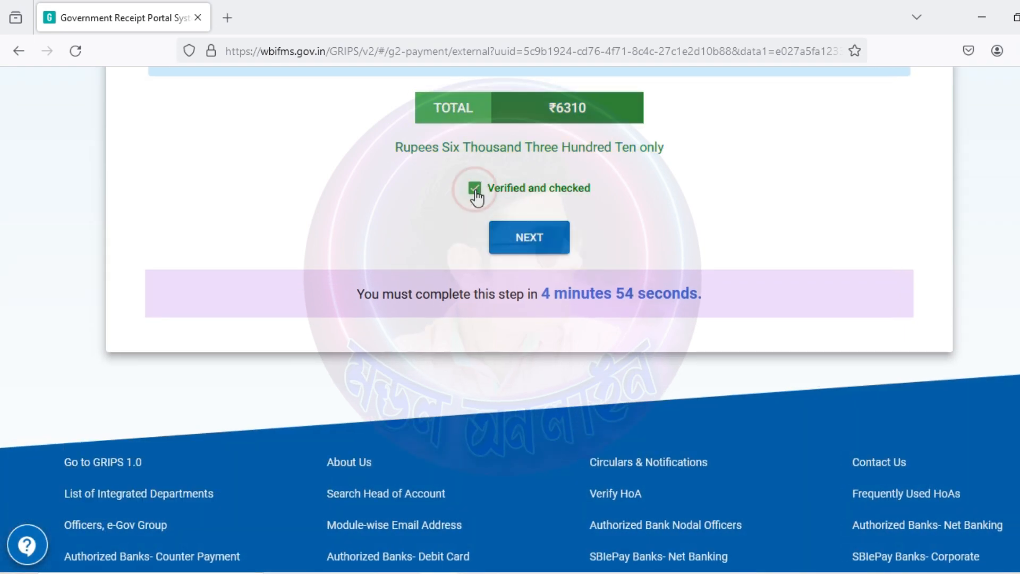
pyautogui.click(546, 245)
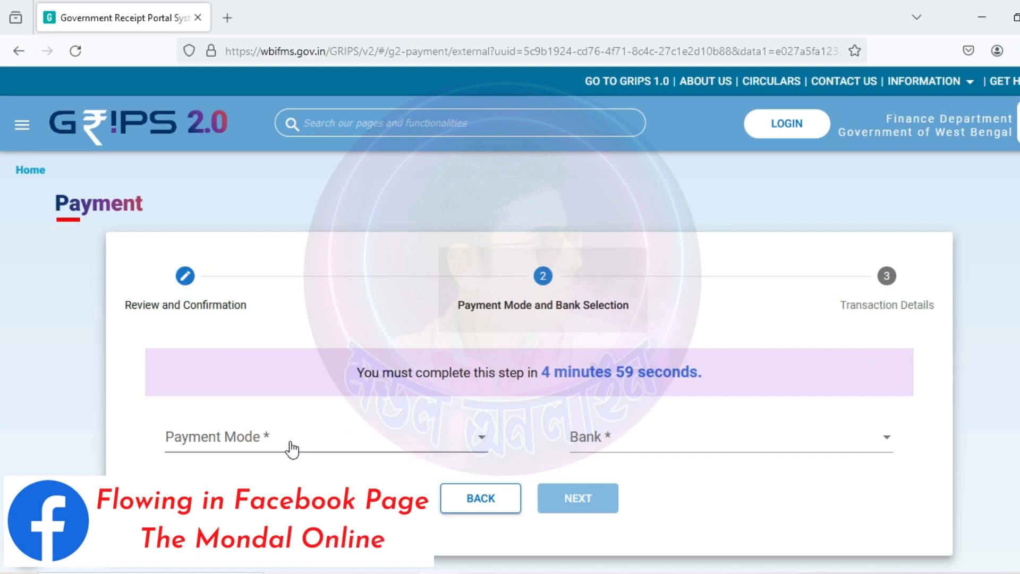
# Step: Choose SBI Epay through Payment Gateway/Bank, generate the GRN and proceed to pay ₹6310
pyautogui.click(269, 438)
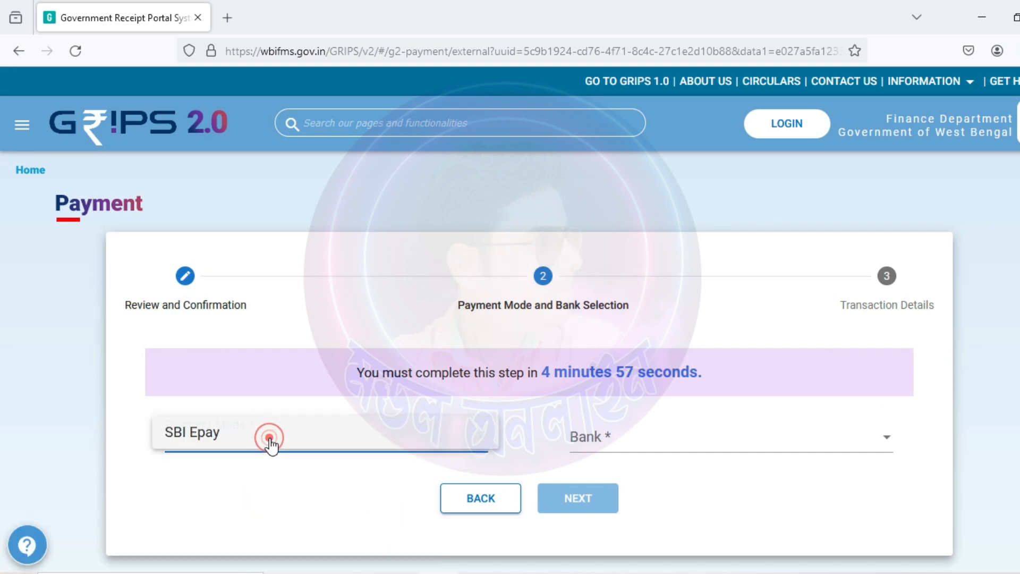
pyautogui.click(215, 431)
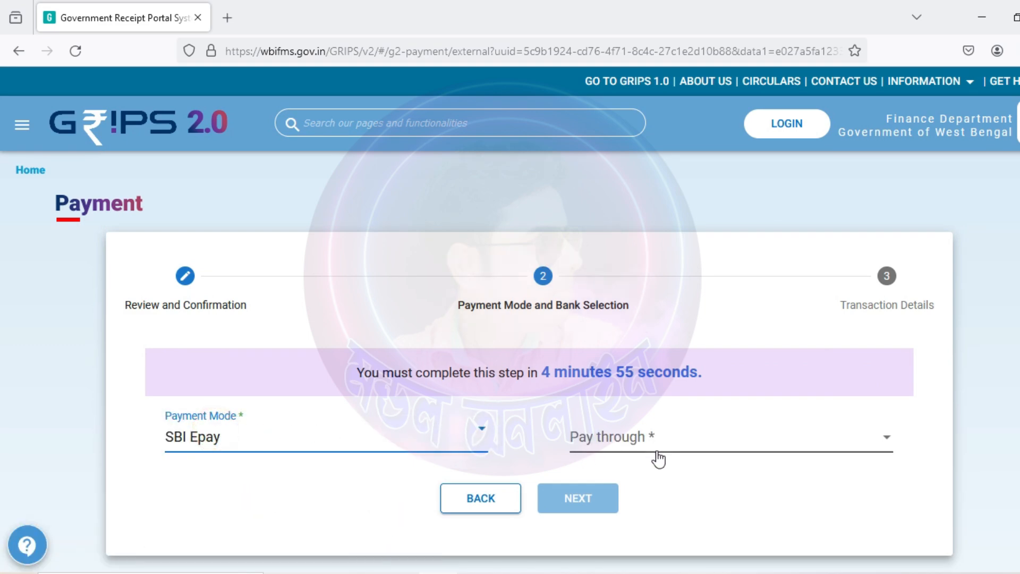
pyautogui.click(679, 446)
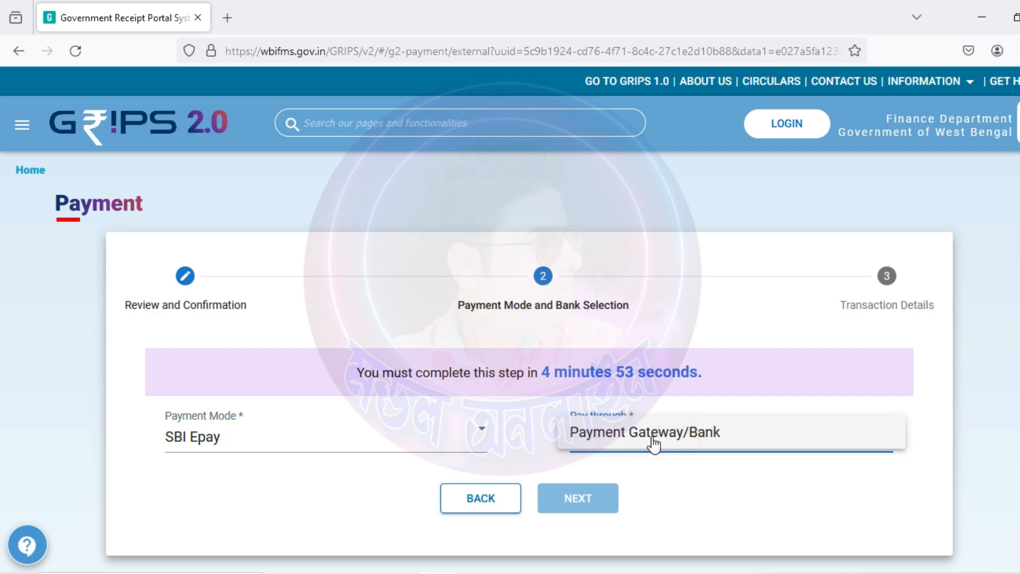
pyautogui.click(690, 443)
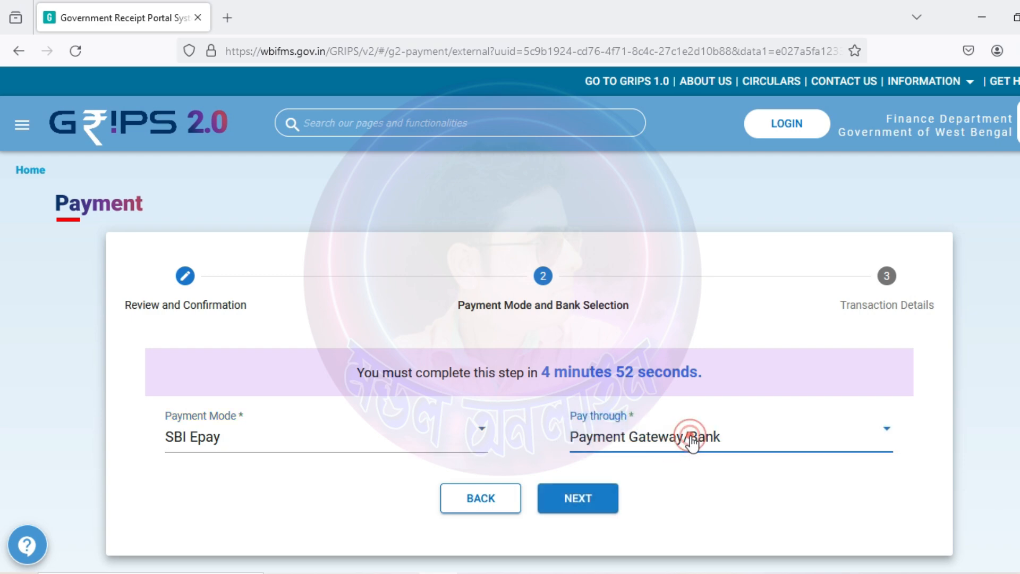
pyautogui.click(587, 498)
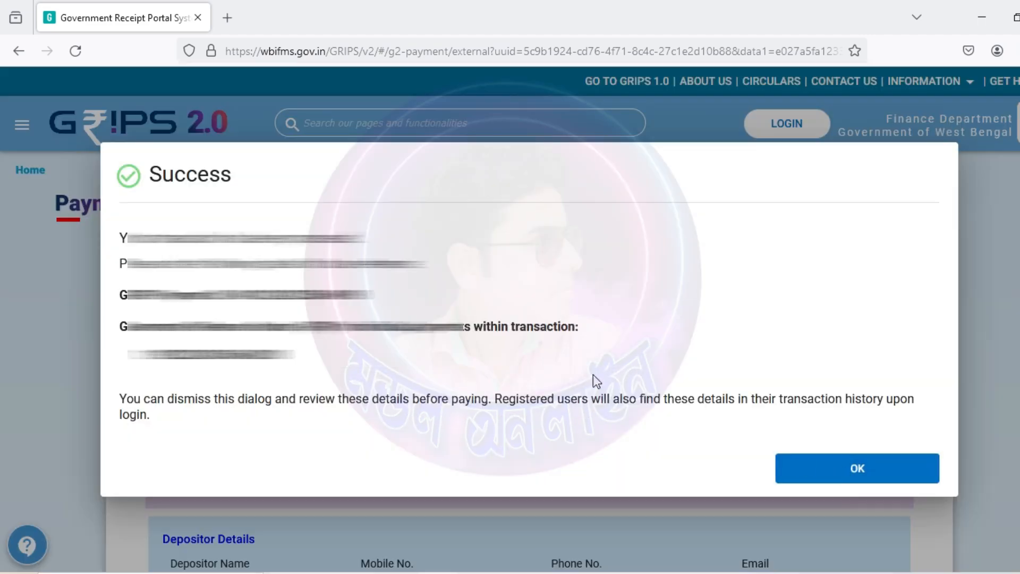
pyautogui.click(855, 468)
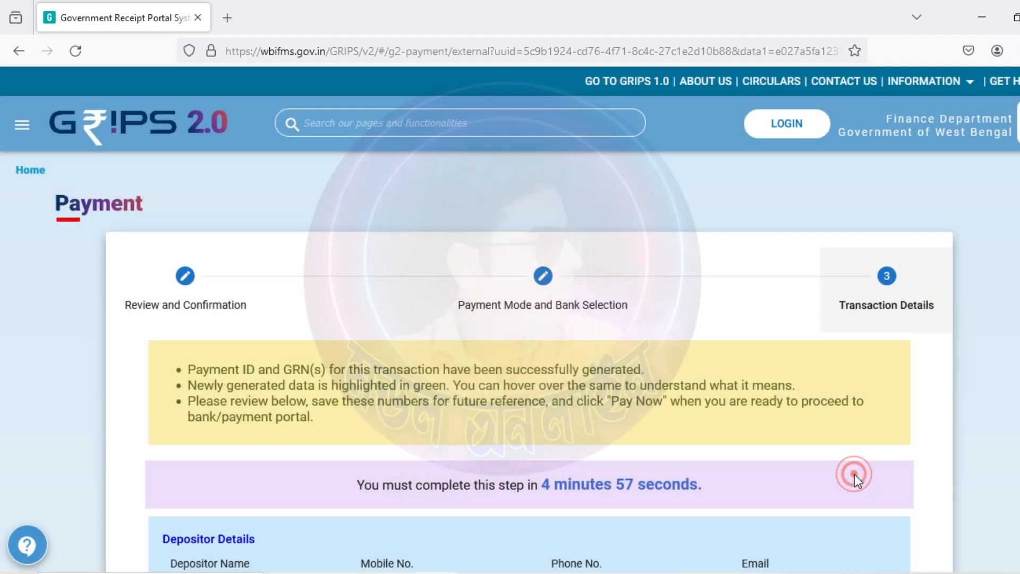
pyautogui.scroll(-10, 854, 474)
pyautogui.scroll(-12, 574, 479)
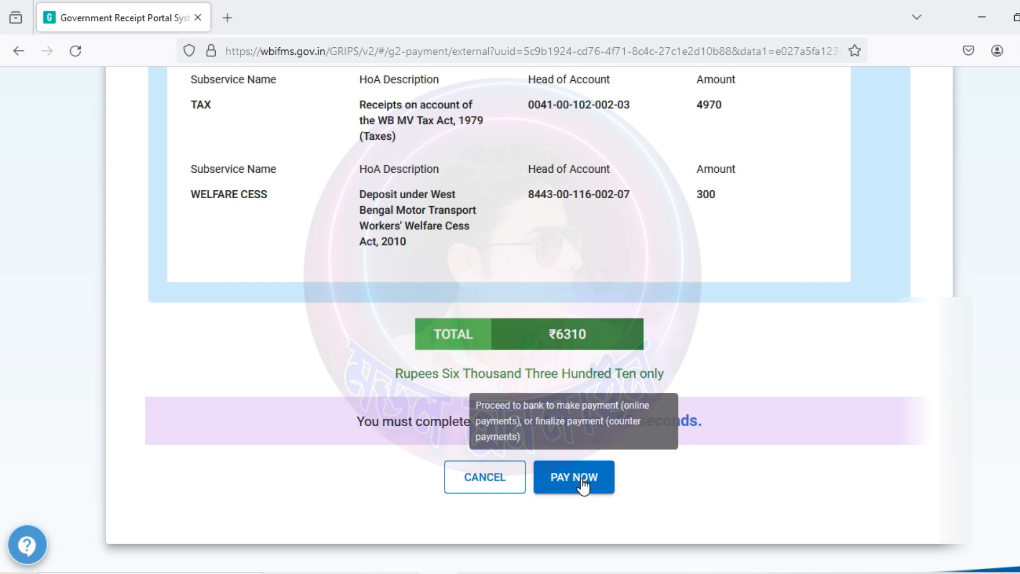
pyautogui.click(583, 479)
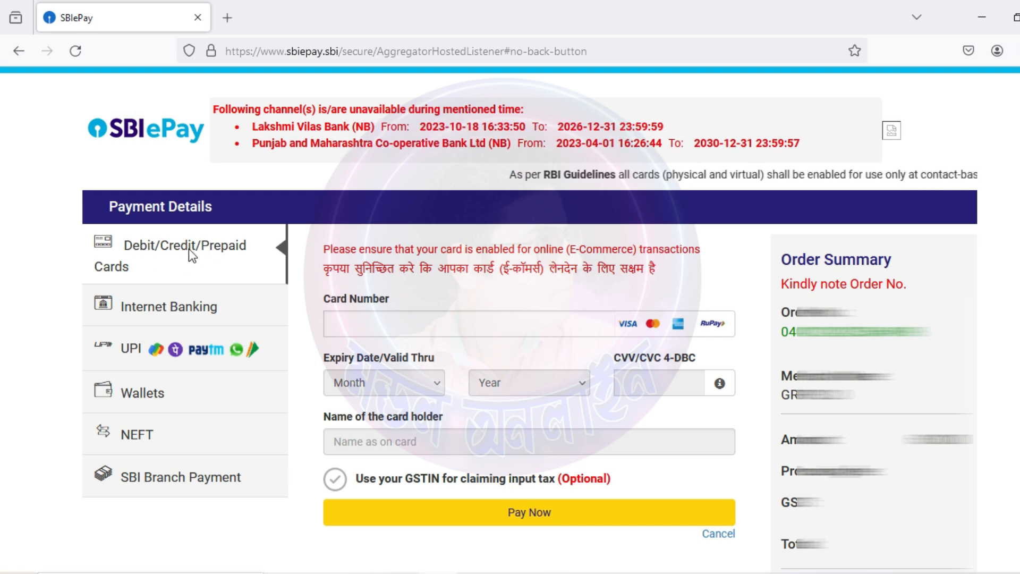
# Step: Try the card detail fields, then choose Internet Banking as the SBIePay payment method
pyautogui.click(368, 326)
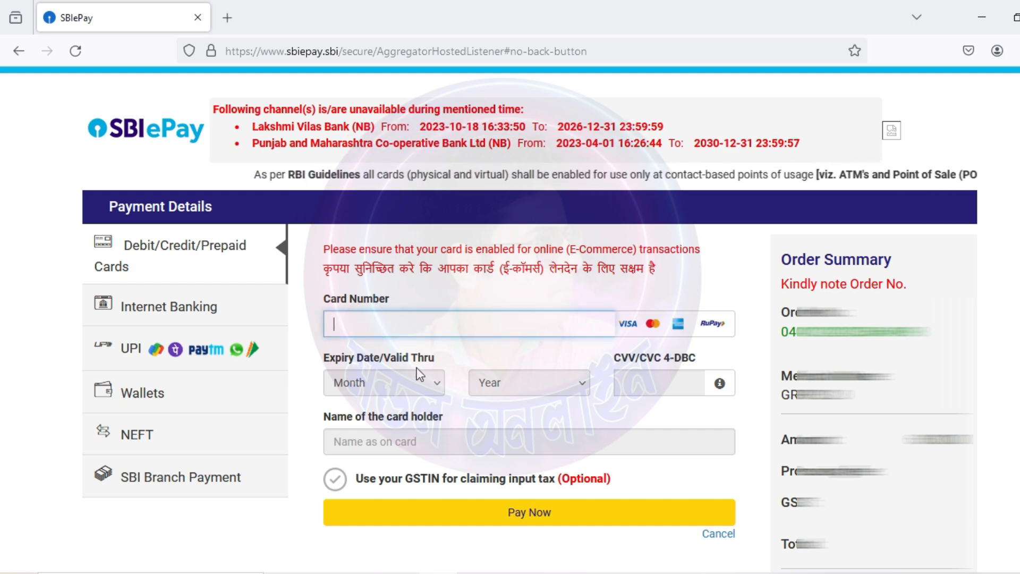
pyautogui.click(416, 383)
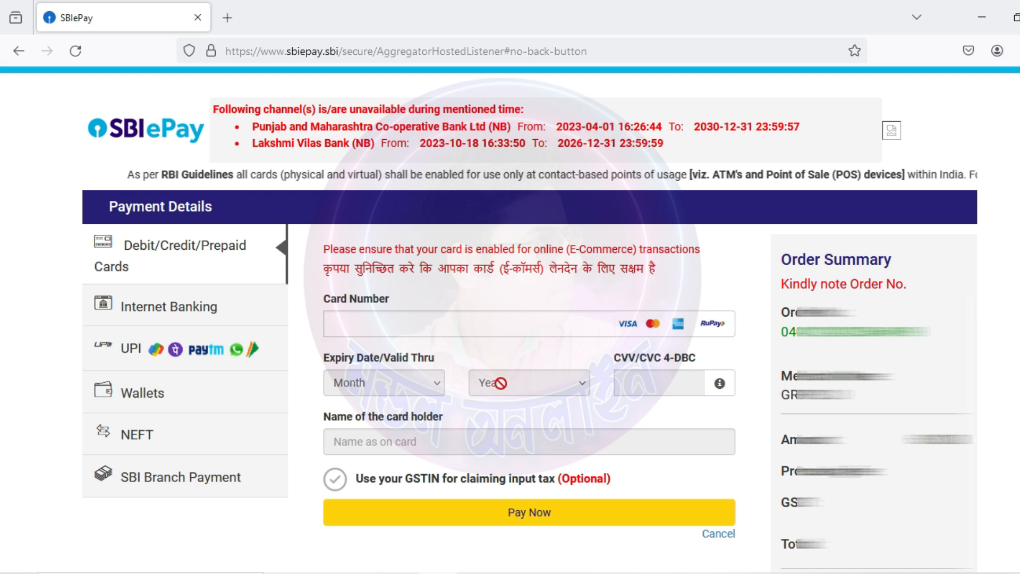
pyautogui.click(513, 383)
pyautogui.click(665, 383)
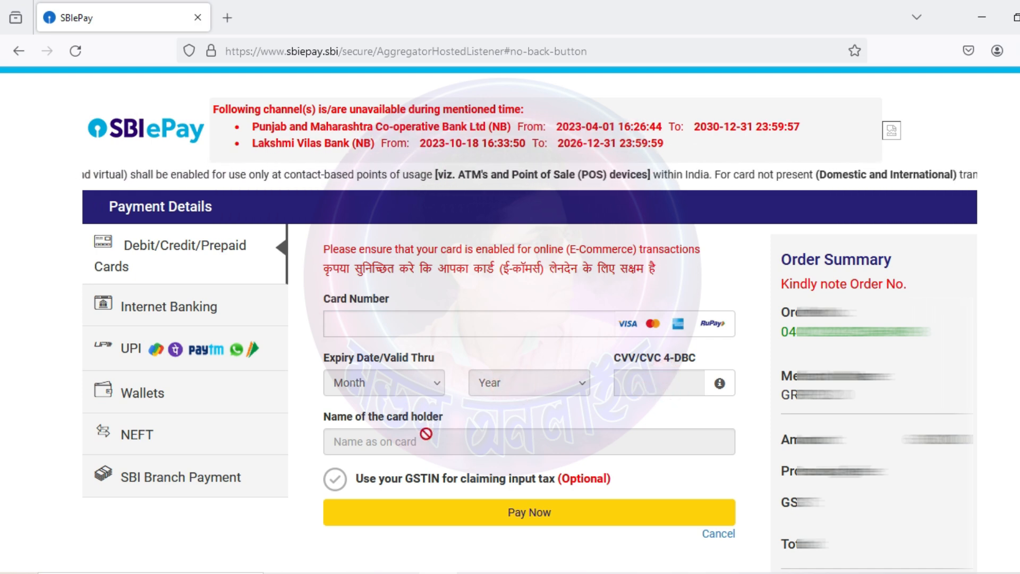
pyautogui.click(407, 445)
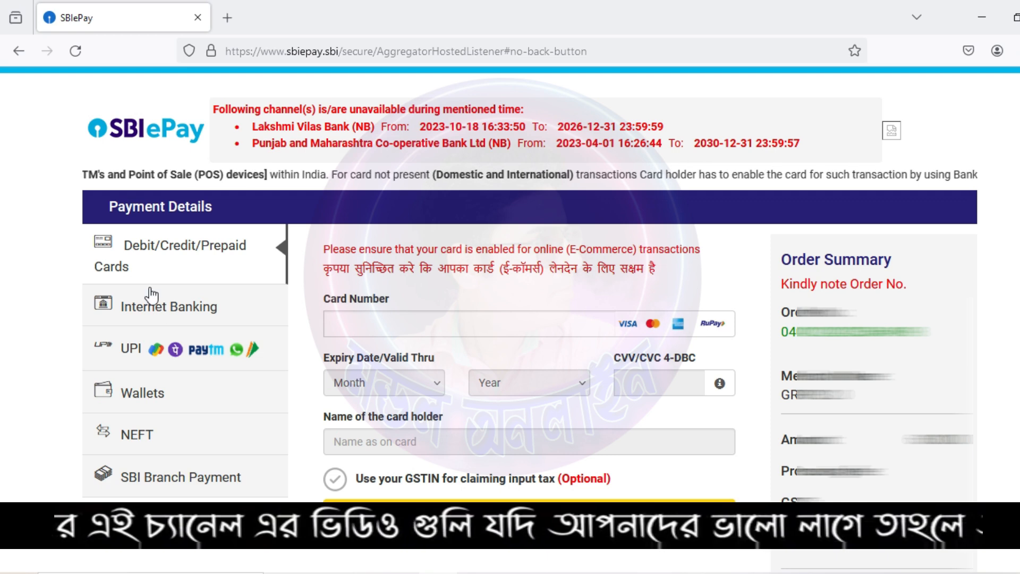
pyautogui.click(152, 308)
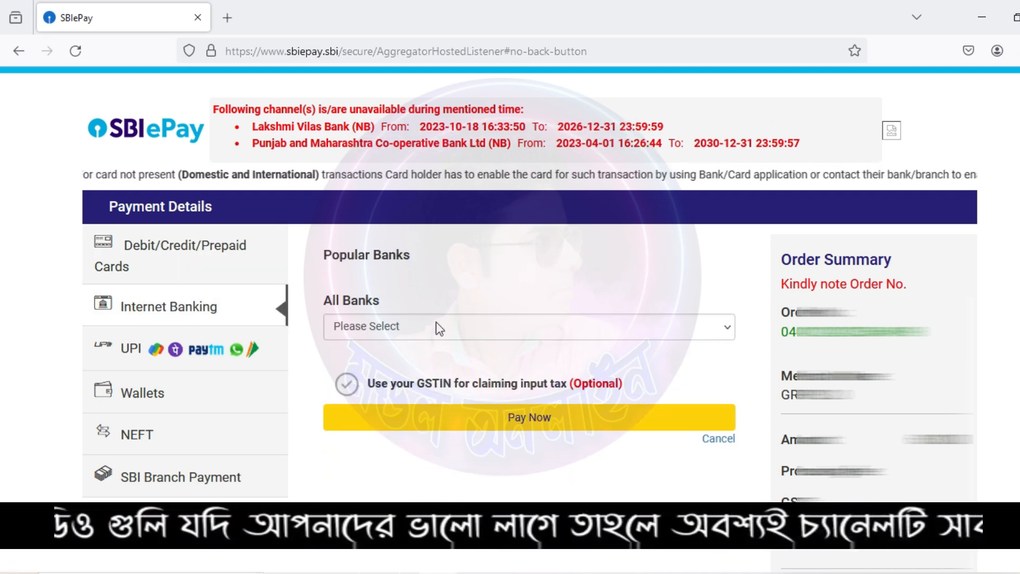
# Step: Open the All Banks dropdown and scroll through the available Internet Banking banks
pyautogui.click(711, 328)
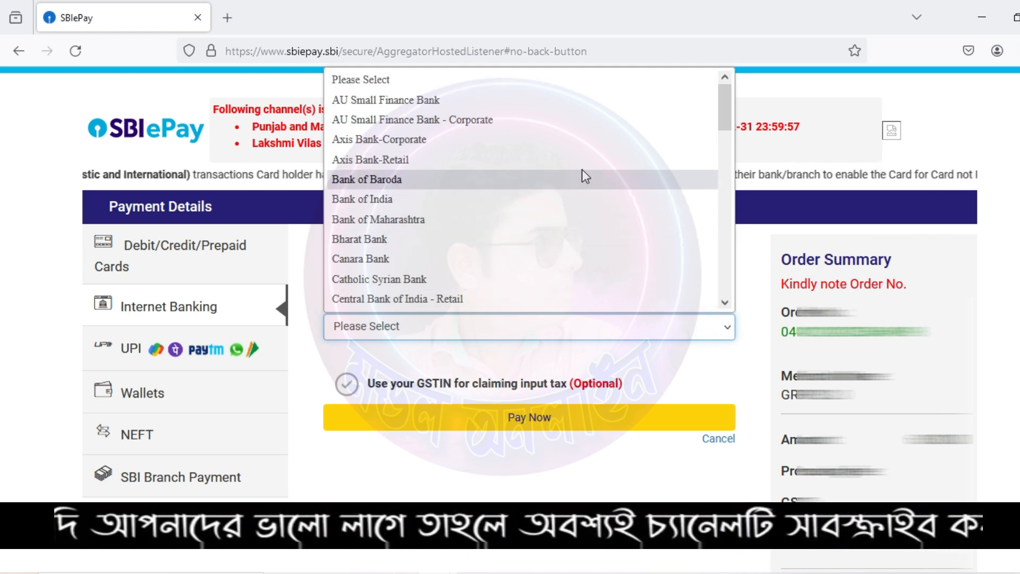
pyautogui.scroll(-13, 582, 168)
pyautogui.scroll(7, 581, 168)
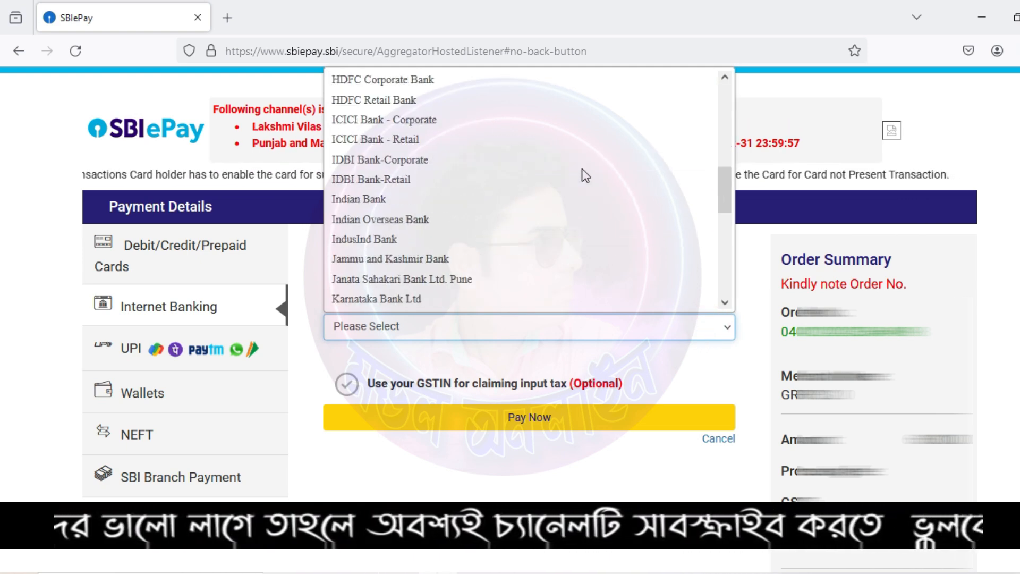
pyautogui.scroll(6, 582, 169)
pyautogui.scroll(-8, 582, 169)
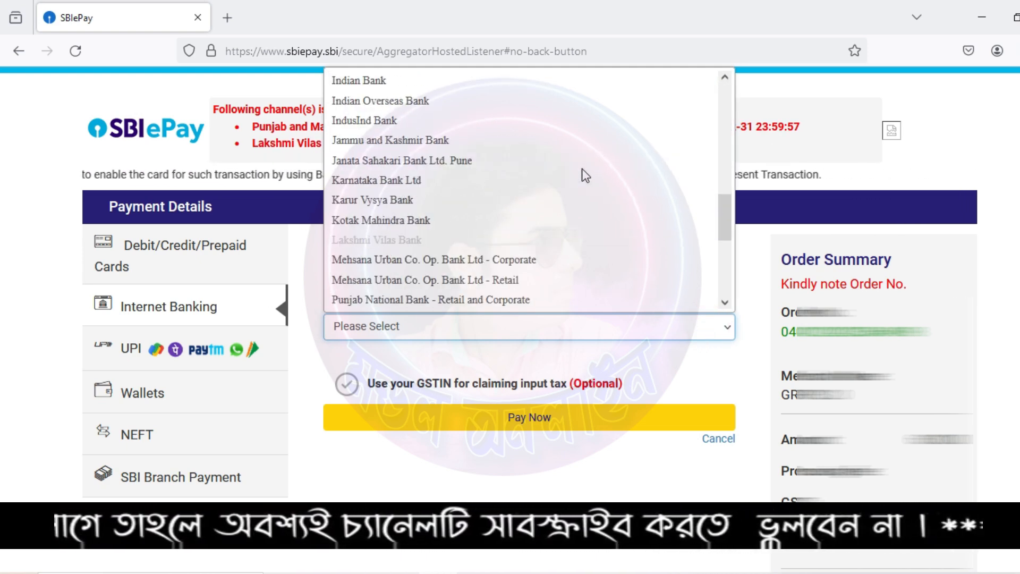
pyautogui.scroll(-5, 581, 168)
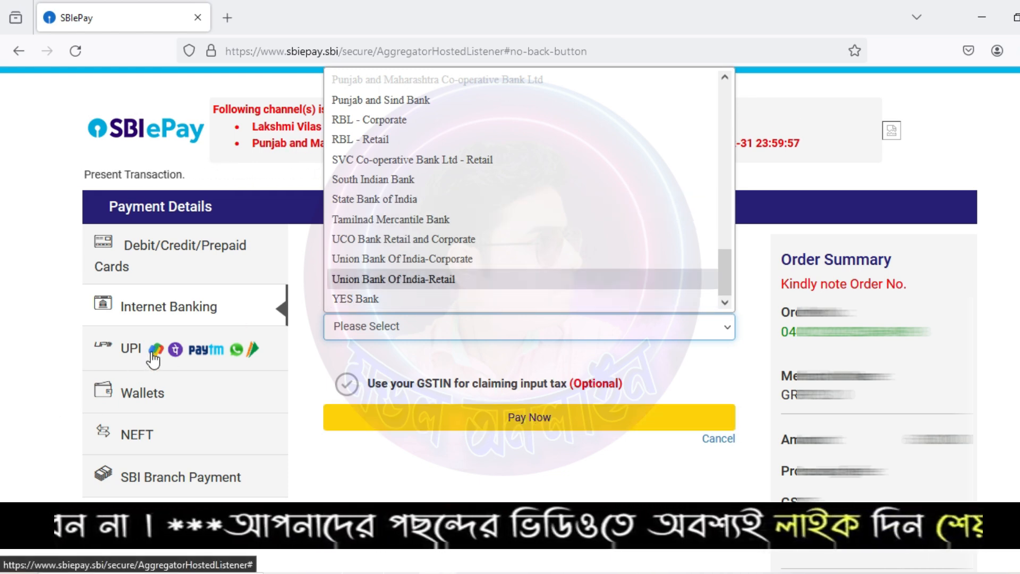
# Step: Switch the tax payment to UPI, trying UPI ID before settling on UPI QR
pyautogui.click(153, 353)
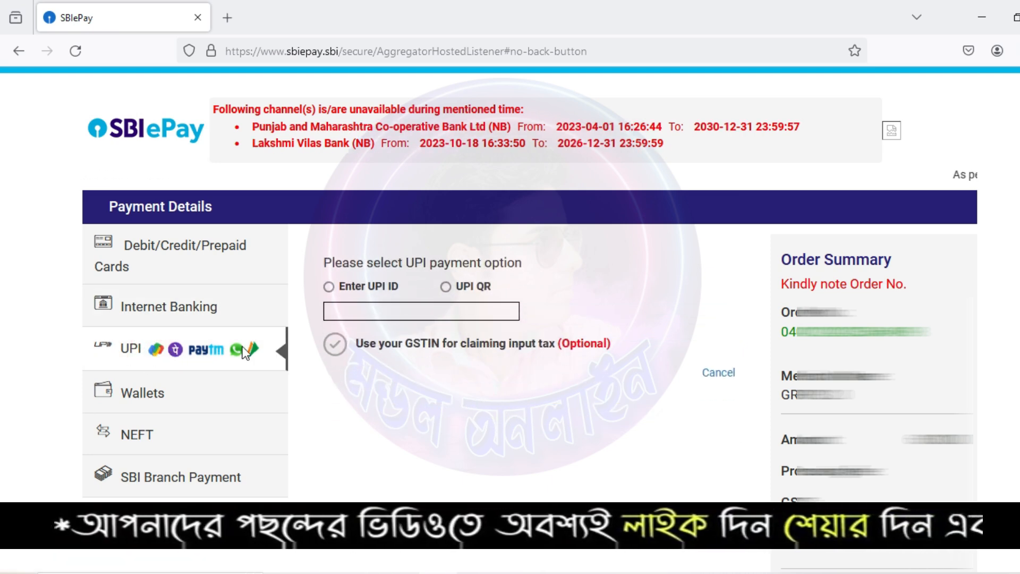
pyautogui.click(328, 287)
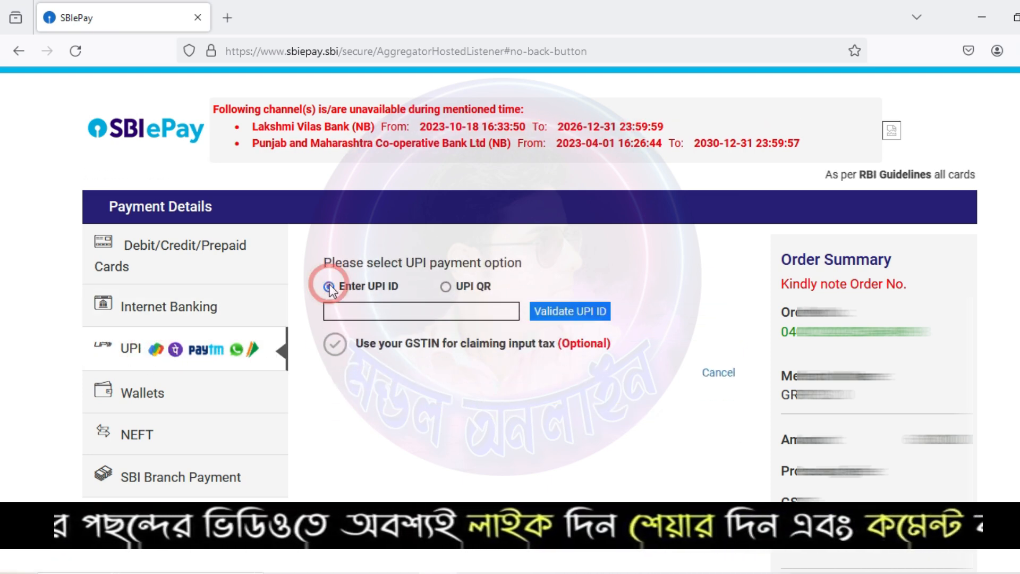
pyautogui.click(361, 314)
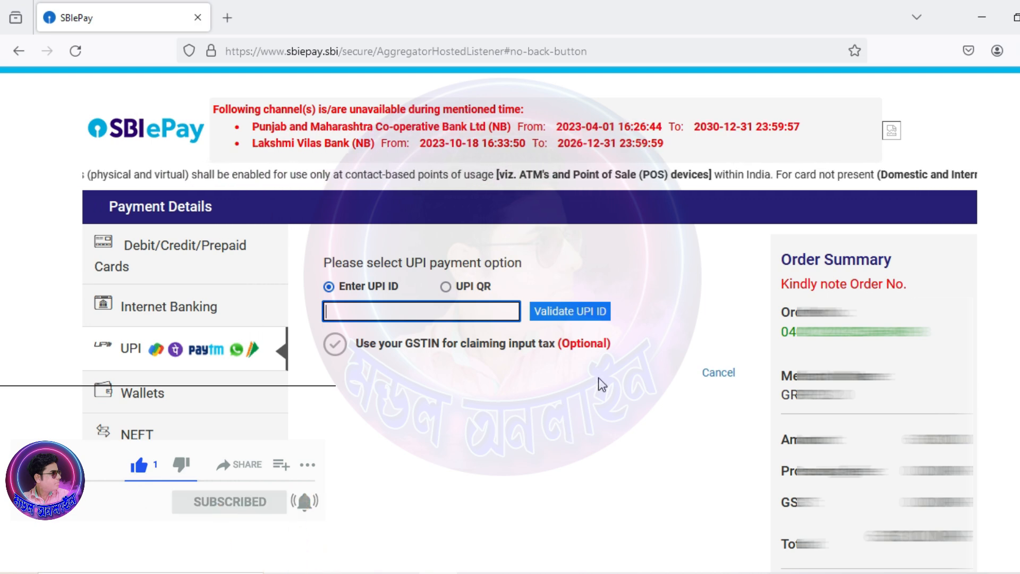
pyautogui.click(447, 287)
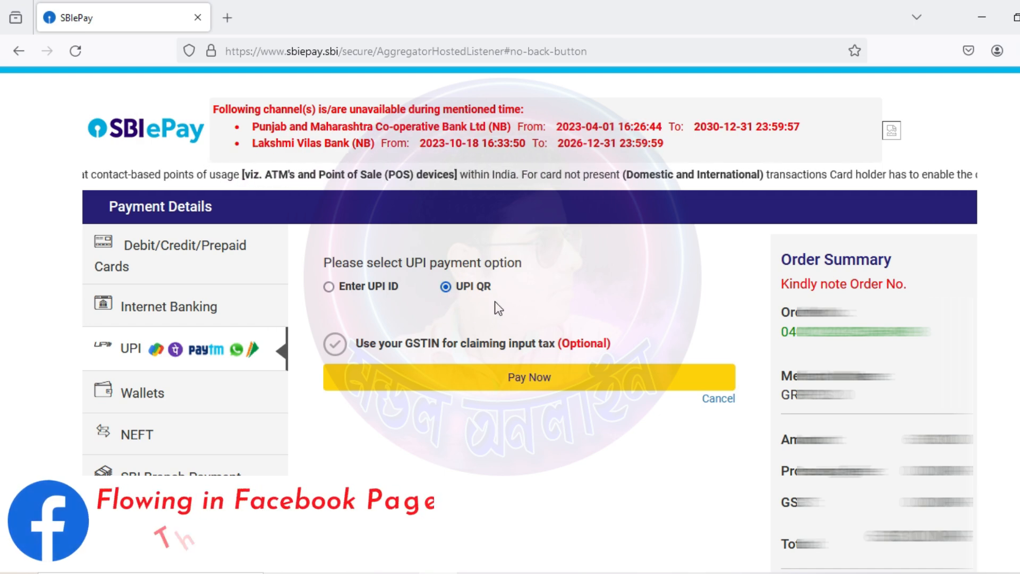
pyautogui.click(489, 367)
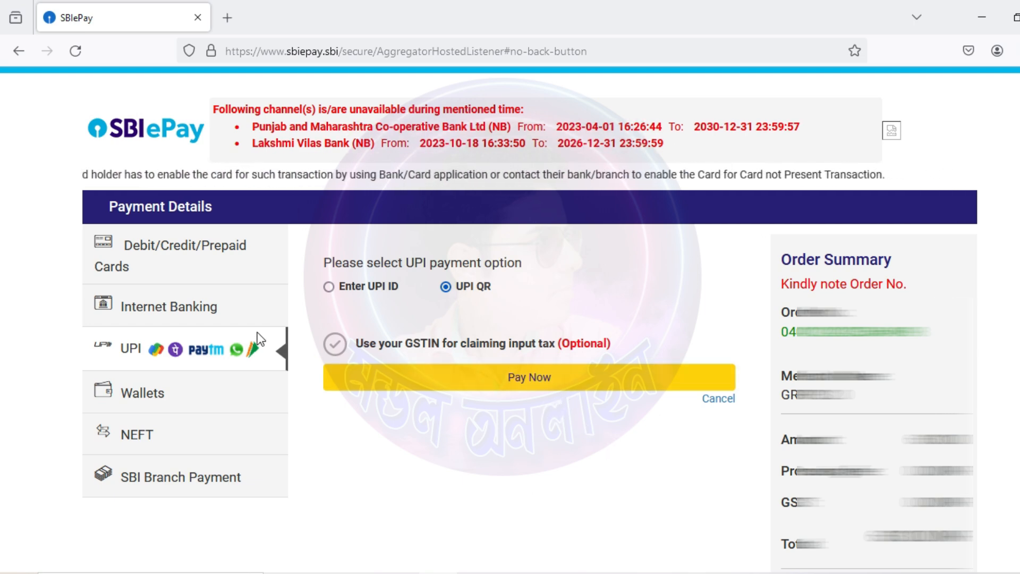
# Step: Pay by Internet Banking with State Bank of India selected as the bank
pyautogui.click(159, 319)
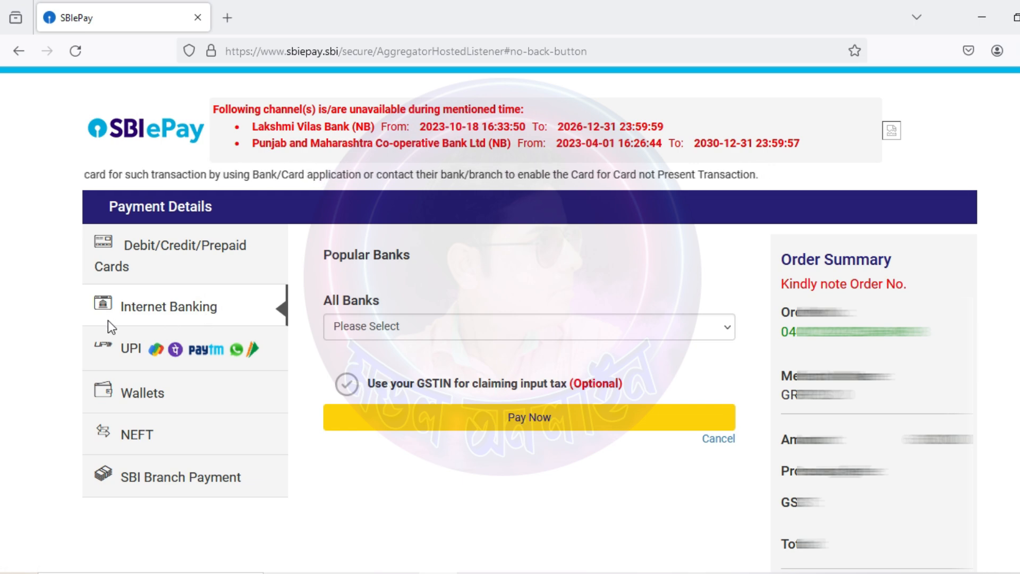
pyautogui.click(382, 323)
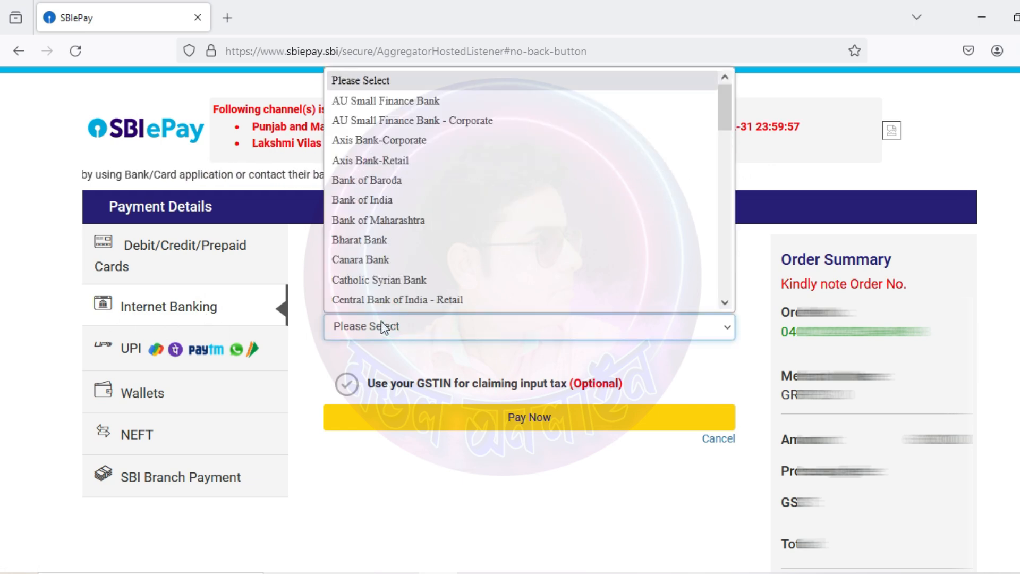
pyautogui.press('s')
pyautogui.press('t')
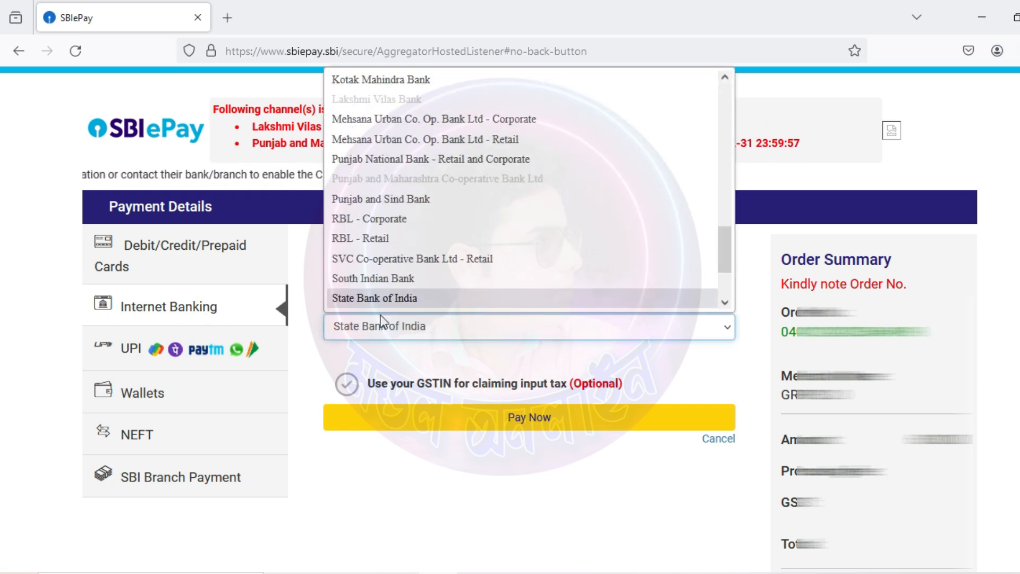
pyautogui.press('Return')
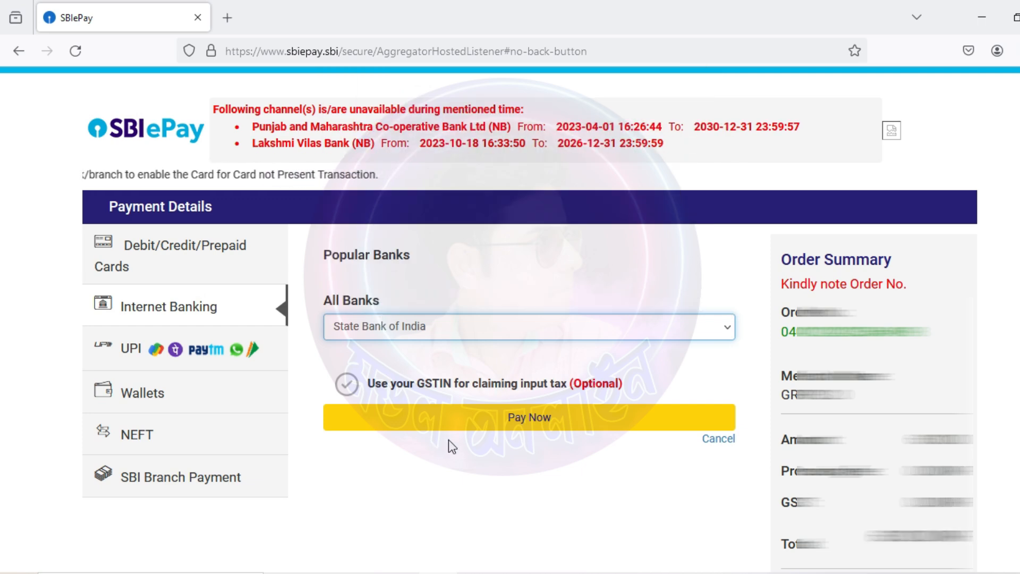
pyautogui.click(530, 423)
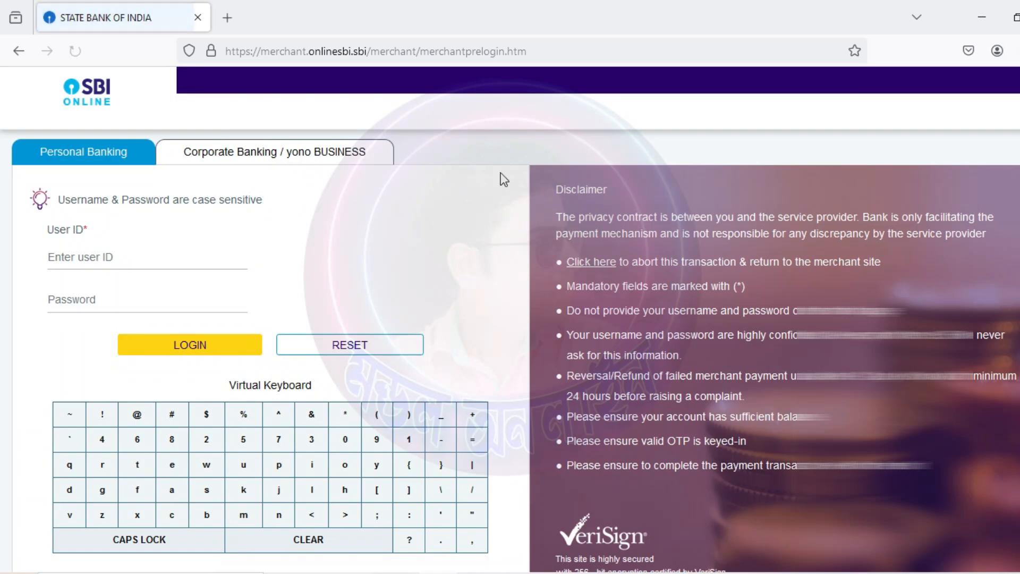
# Step: Log in to SBI Online with the user ID and password
pyautogui.click(127, 259)
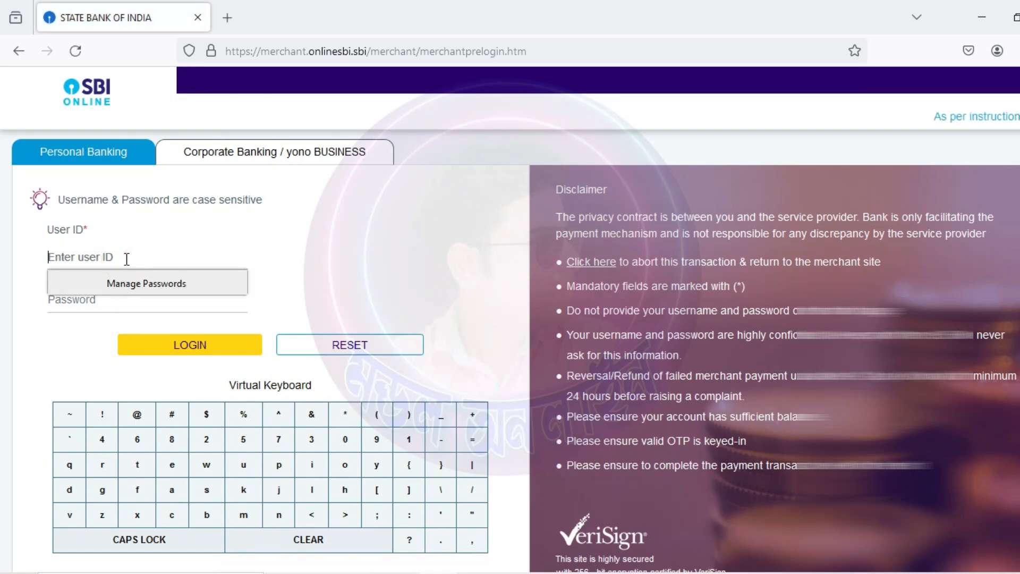
pyautogui.click(95, 303)
pyautogui.click(137, 257)
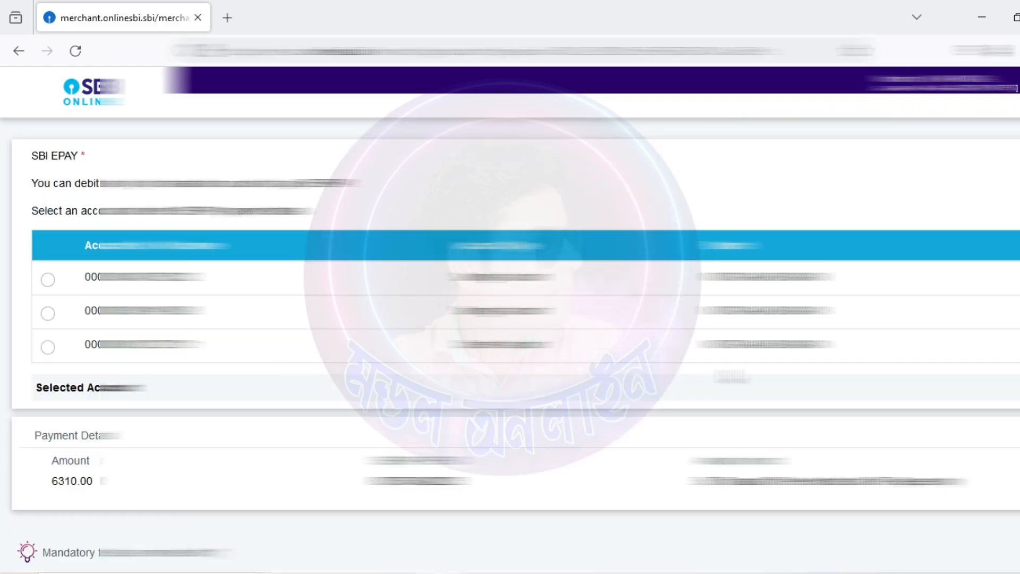
# Step: Debit the 6310.00 payment from the third account and confirm it
pyautogui.click(48, 346)
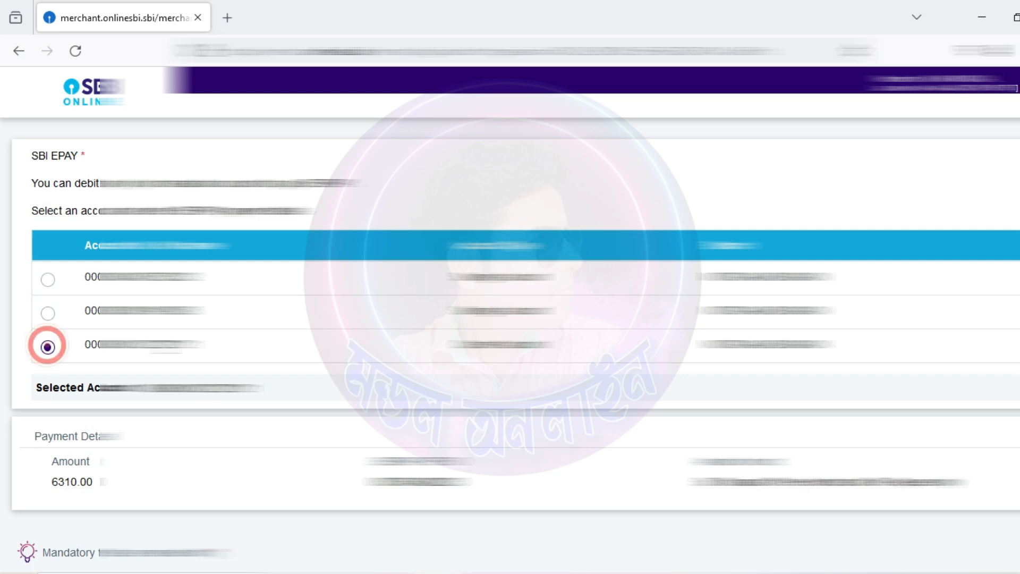
pyautogui.scroll(-3, 510, 319)
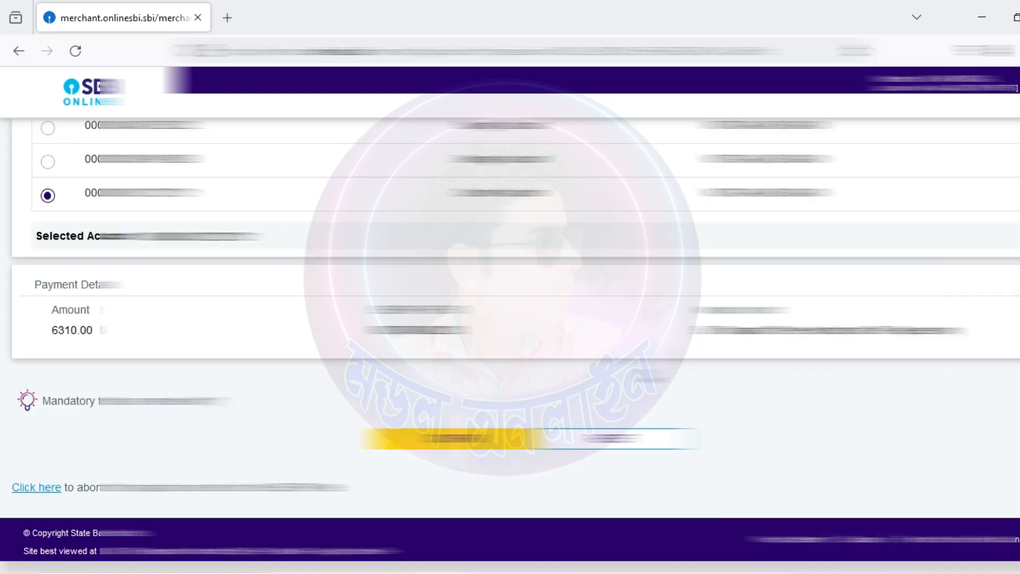
pyautogui.click(457, 439)
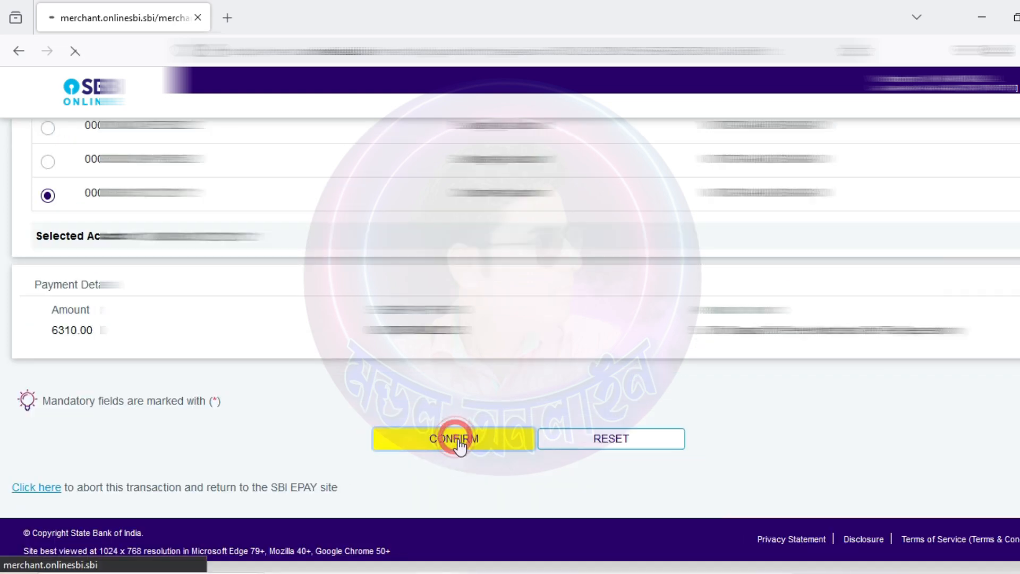
pyautogui.scroll(-5, 489, 393)
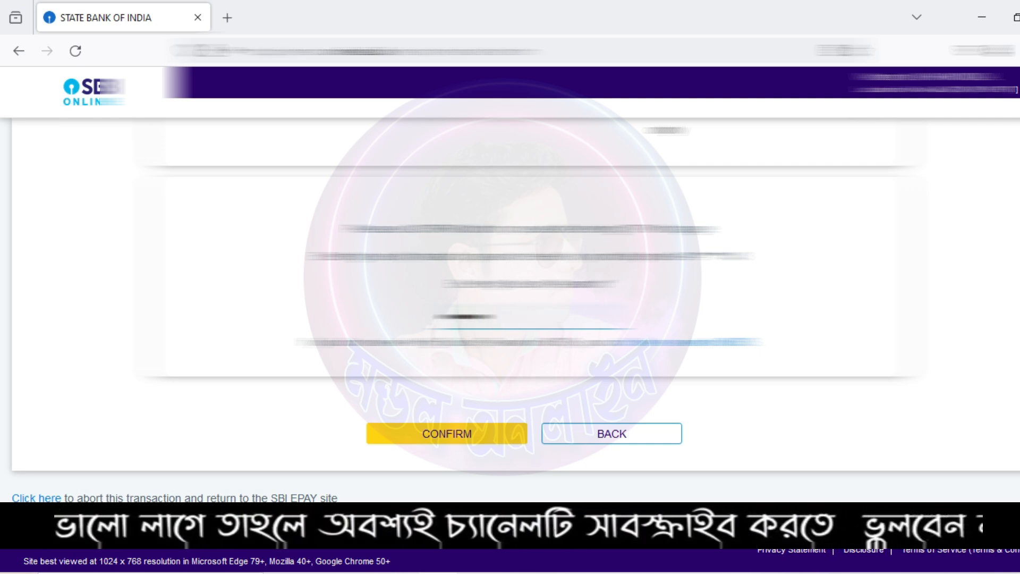
# Step: Submit the OTP to authorise the payment and dismiss Firefox's save-password prompt
pyautogui.click(462, 432)
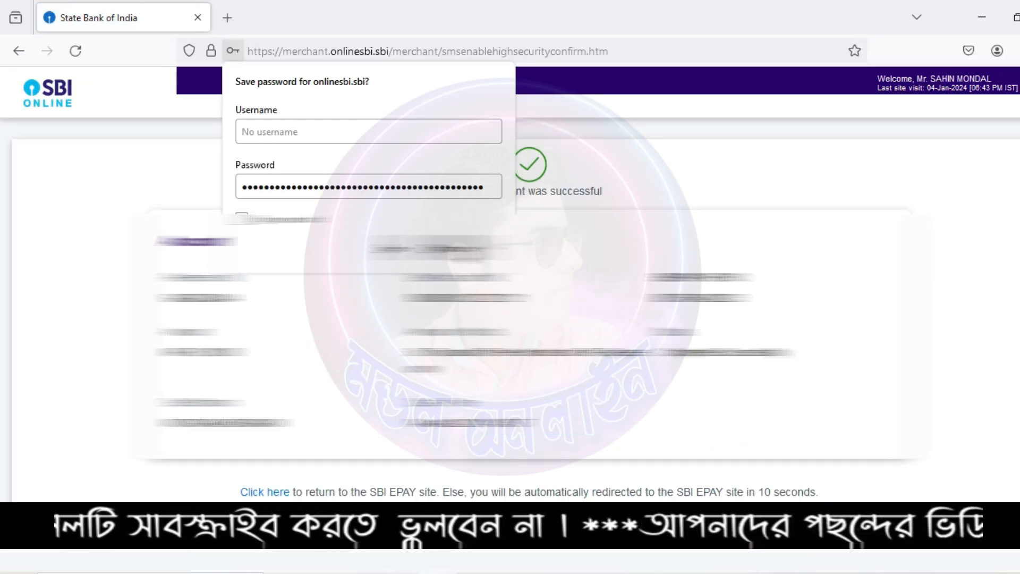
pyautogui.click(460, 249)
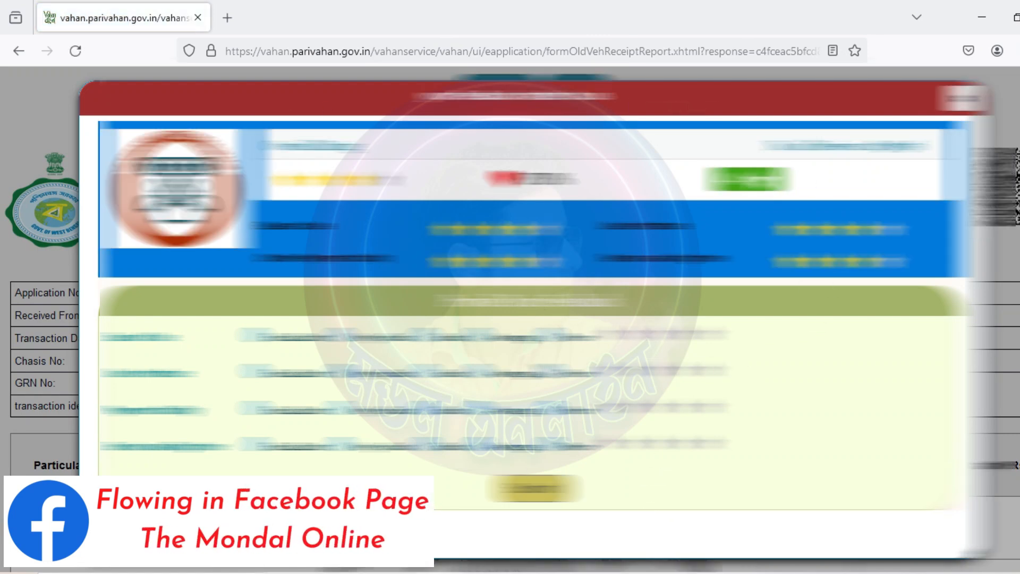
# Step: Close the feedback popup and look over the VAHAN tax receipt
pyautogui.click(963, 99)
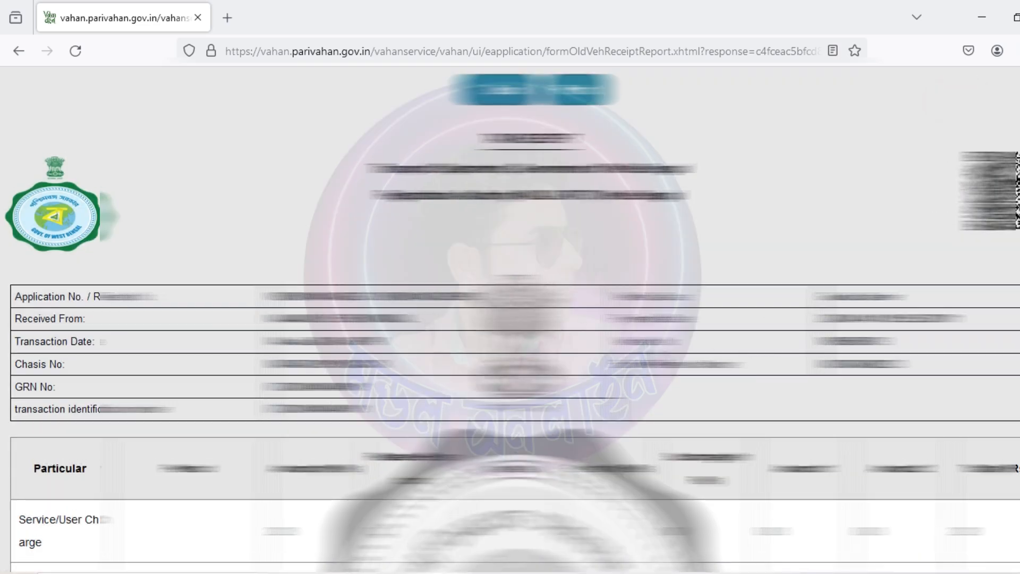
pyautogui.scroll(-10, 510, 319)
pyautogui.scroll(5, 510, 319)
pyautogui.scroll(5, 510, 319)
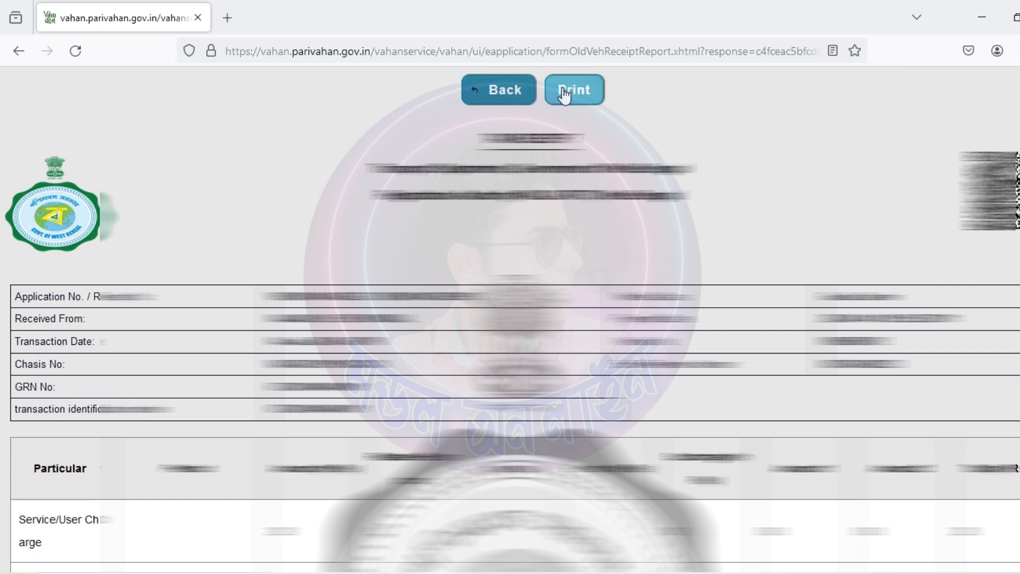
# Step: Print the tax receipt, then retry printing with a different print destination
pyautogui.click(572, 88)
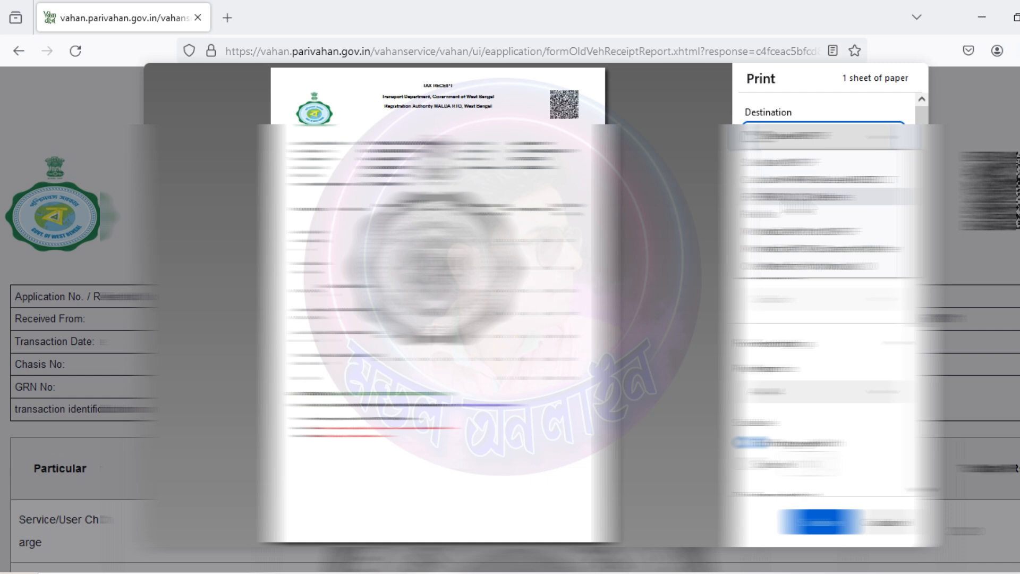
pyautogui.click(797, 197)
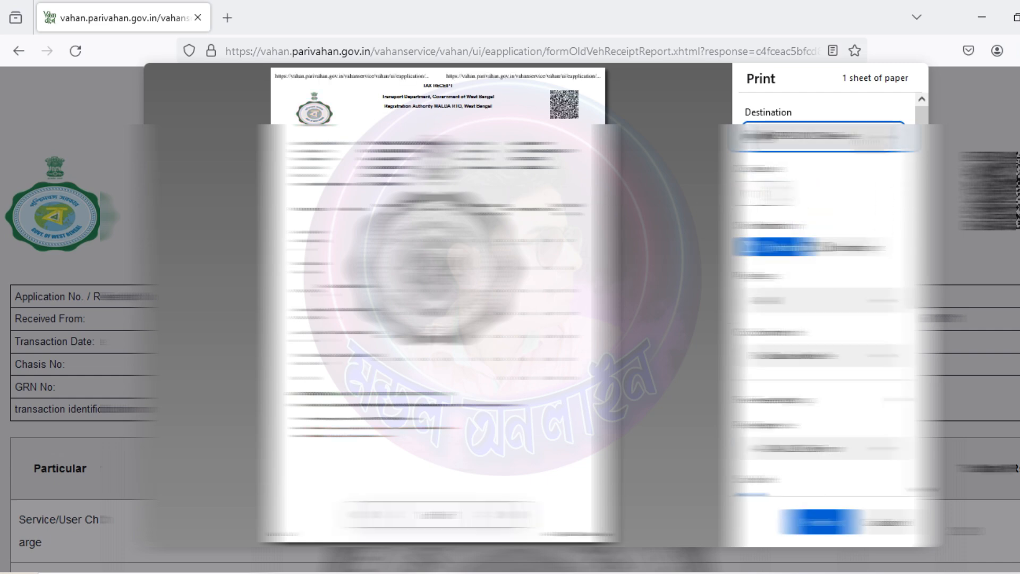
pyautogui.click(821, 522)
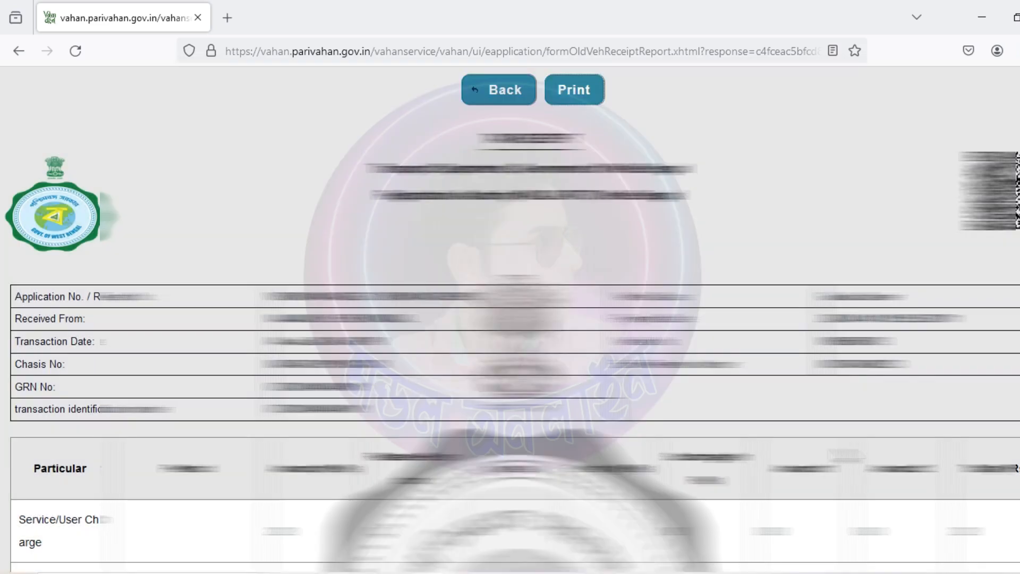
pyautogui.click(573, 91)
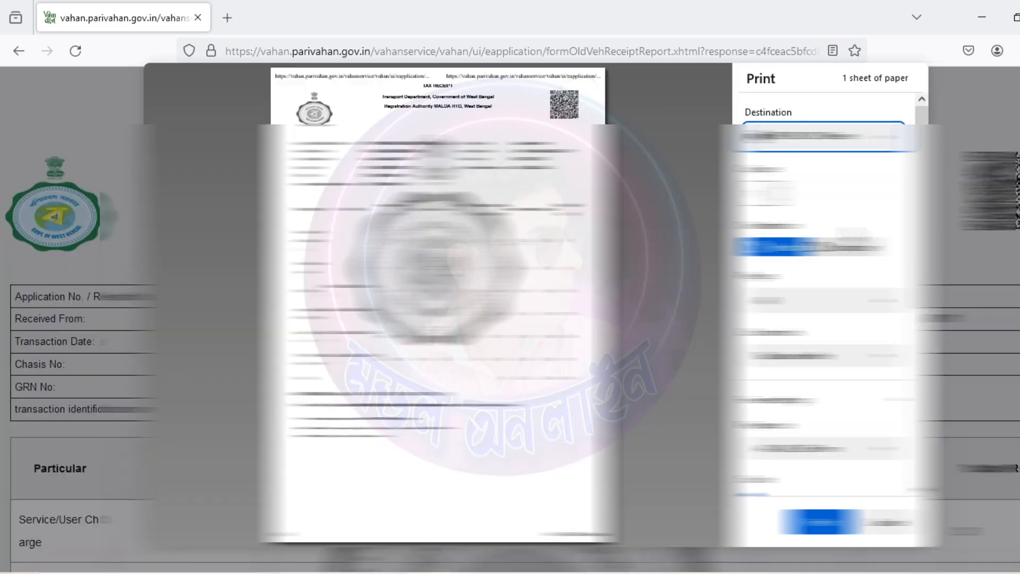
pyautogui.click(808, 133)
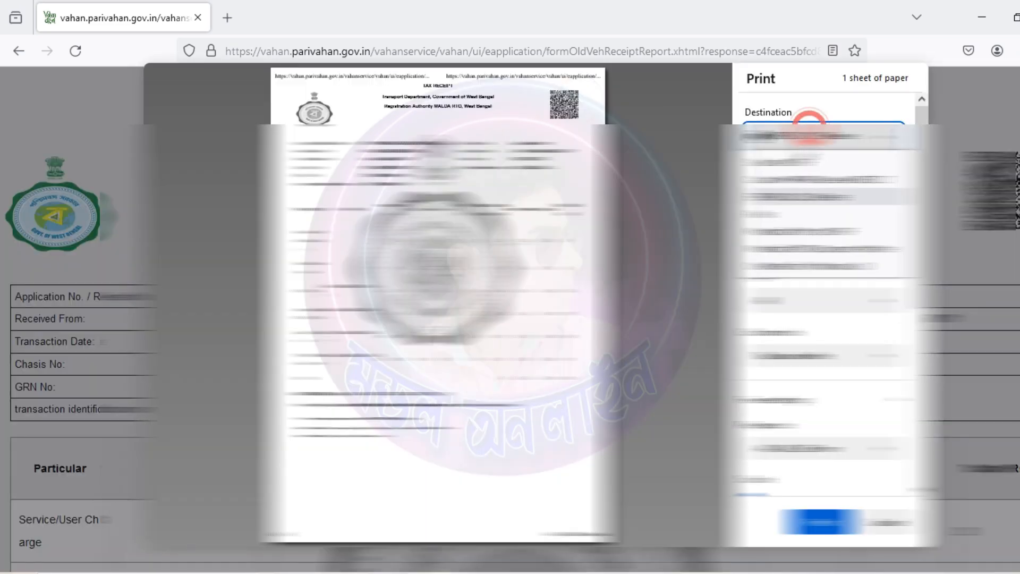
pyautogui.click(786, 161)
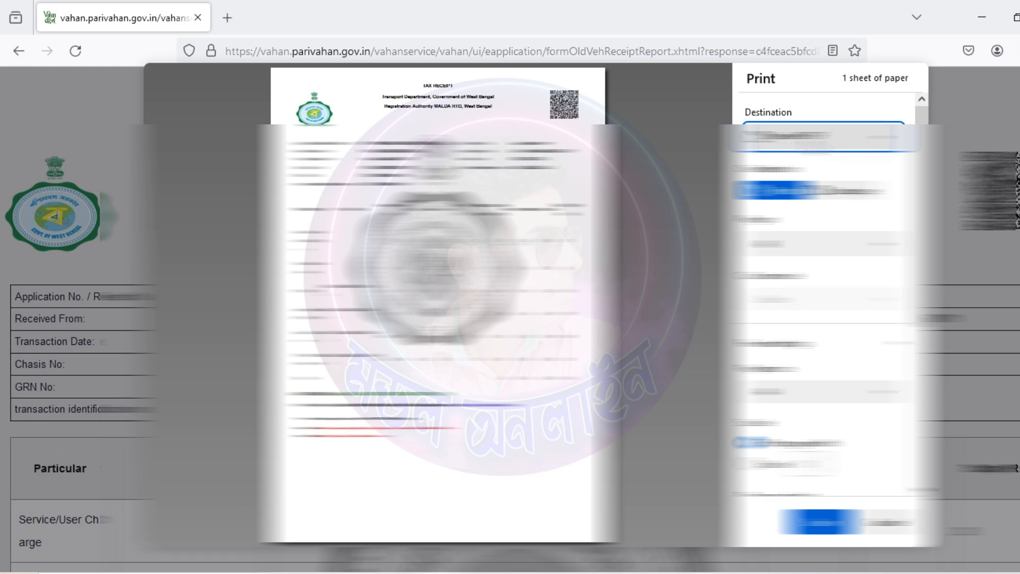